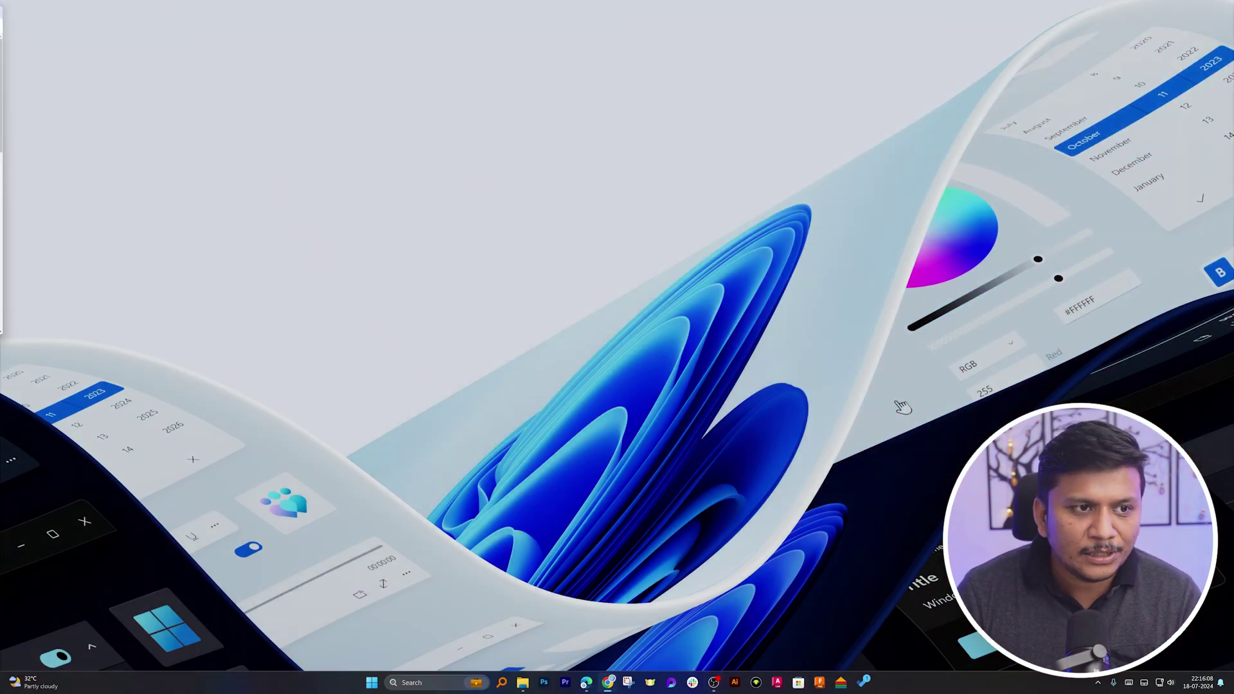
# Bring Chrome forward and scroll the Windows Insider Getting started page to the Register section
pyautogui.hotkey('alt', 'Tab')
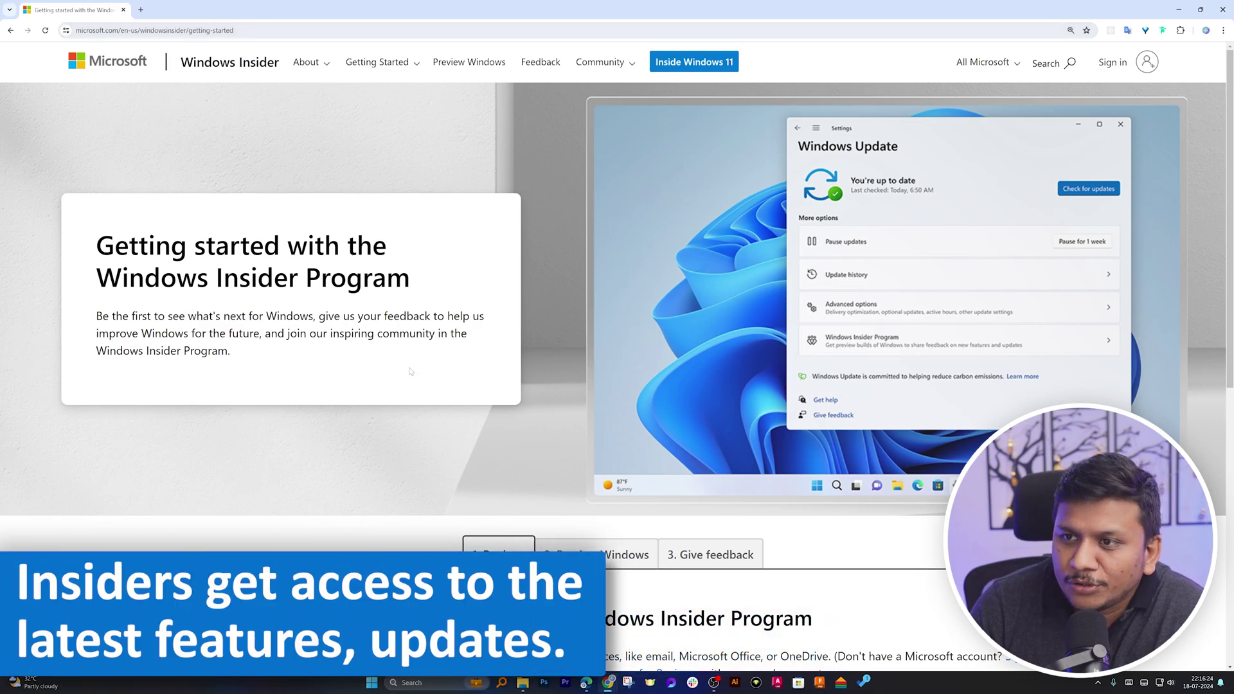
pyautogui.scroll(-5, 409, 365)
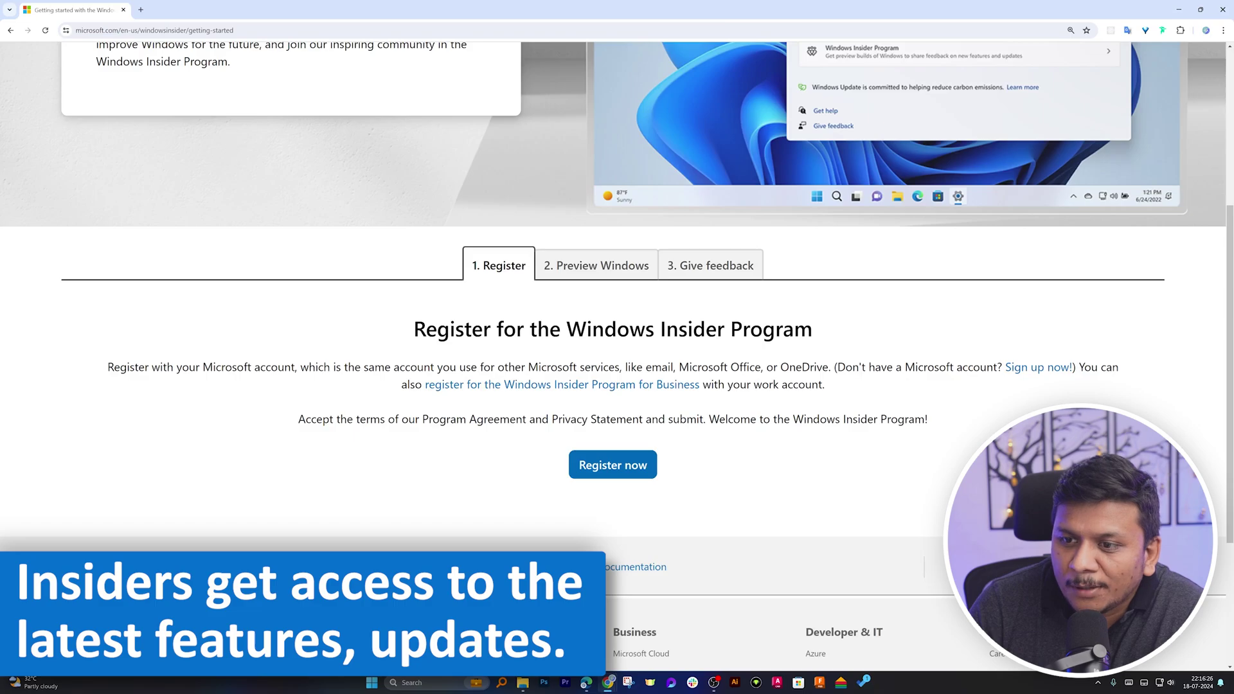
pyautogui.scroll(5, 422, 360)
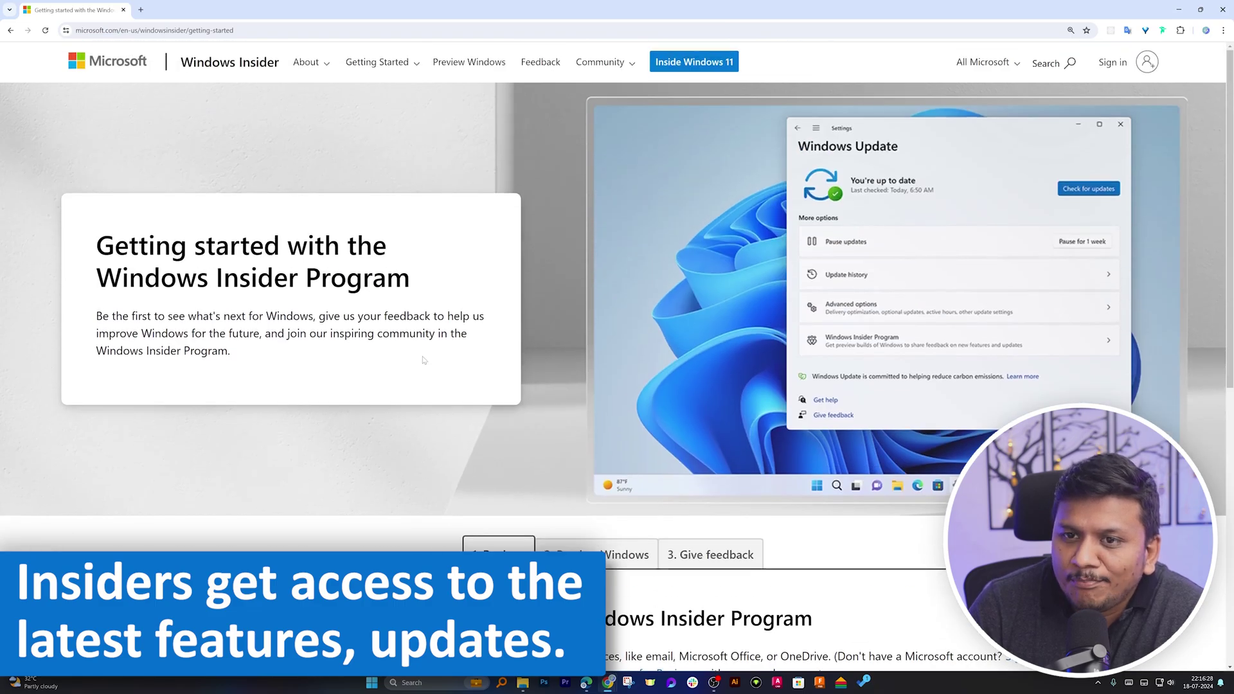
pyautogui.scroll(-2, 427, 359)
pyautogui.scroll(2, 431, 358)
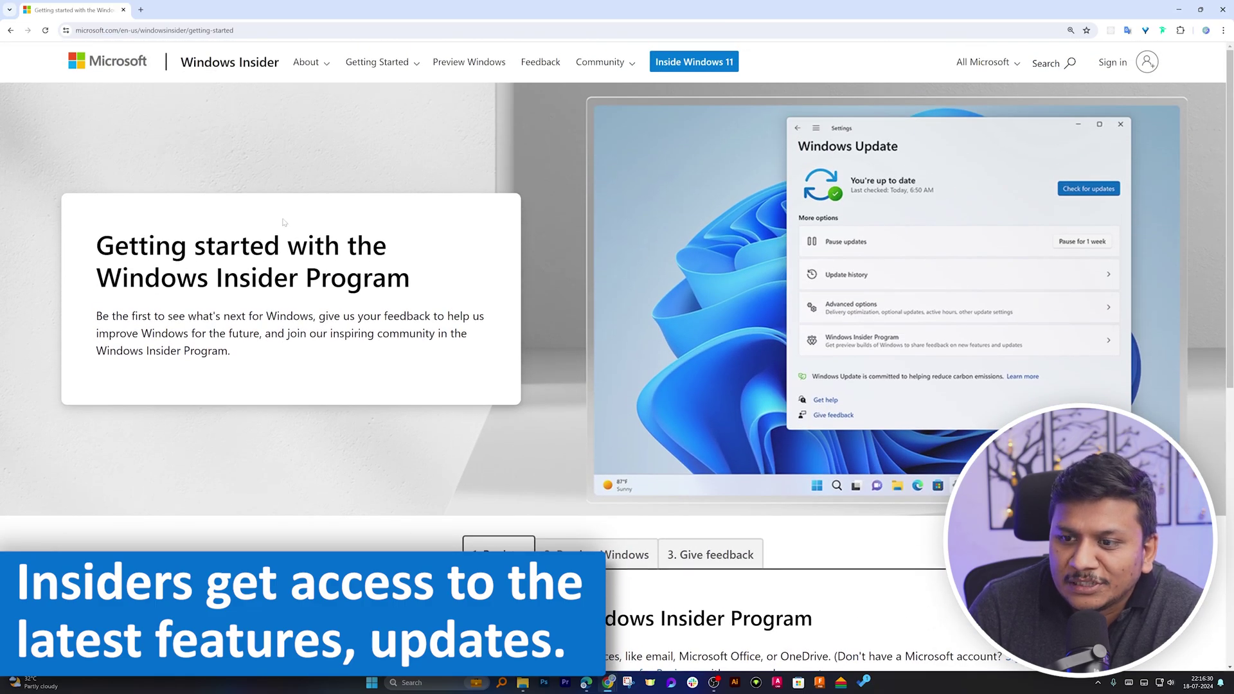
pyautogui.hotkey('ctrl', 'l')
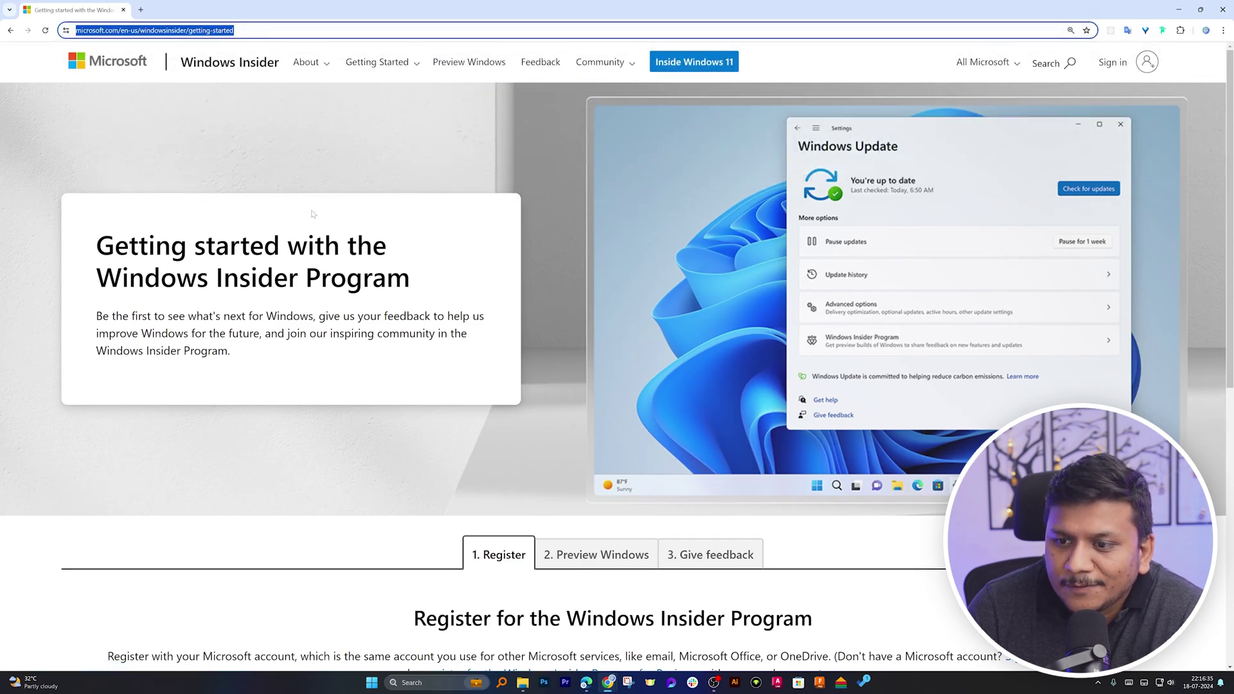
pyautogui.scroll(-6, 311, 212)
# Sign in with a Microsoft account, accept the program agreement terms and submit the Insider registration
pyautogui.click(585, 365)
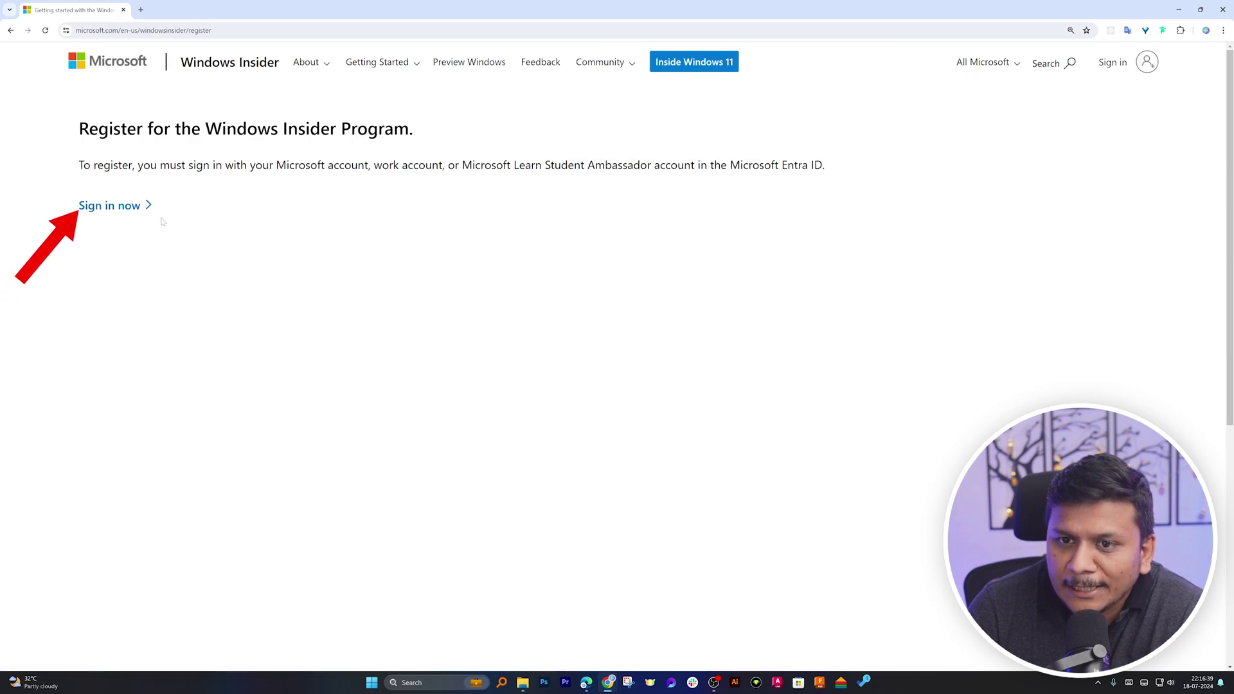
pyautogui.click(110, 205)
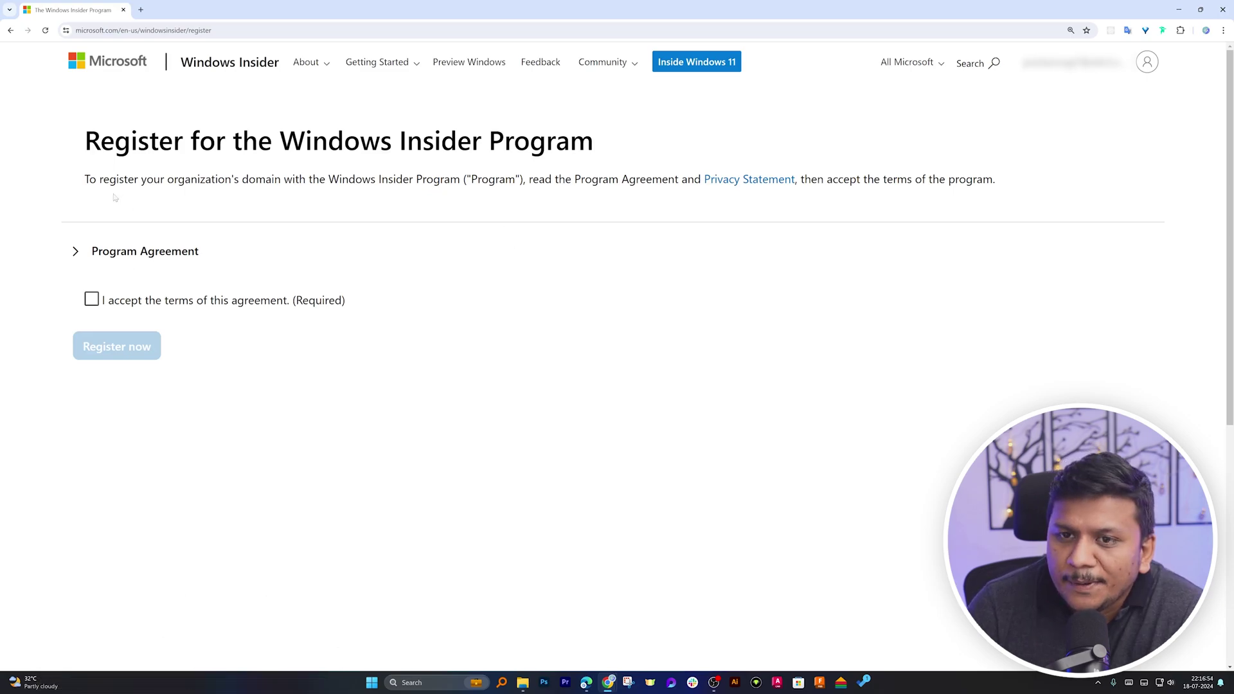
pyautogui.click(92, 299)
pyautogui.moveTo(119, 140); pyautogui.dragTo(512, 141)
pyautogui.click(367, 306)
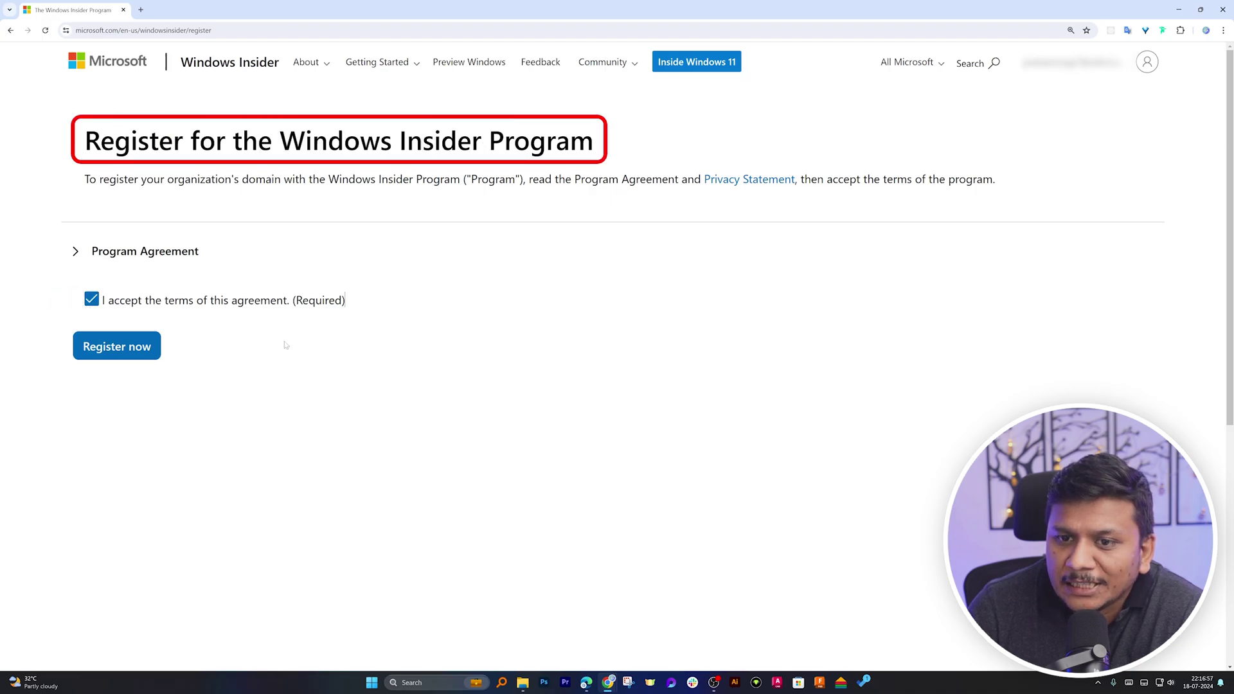
pyautogui.click(153, 347)
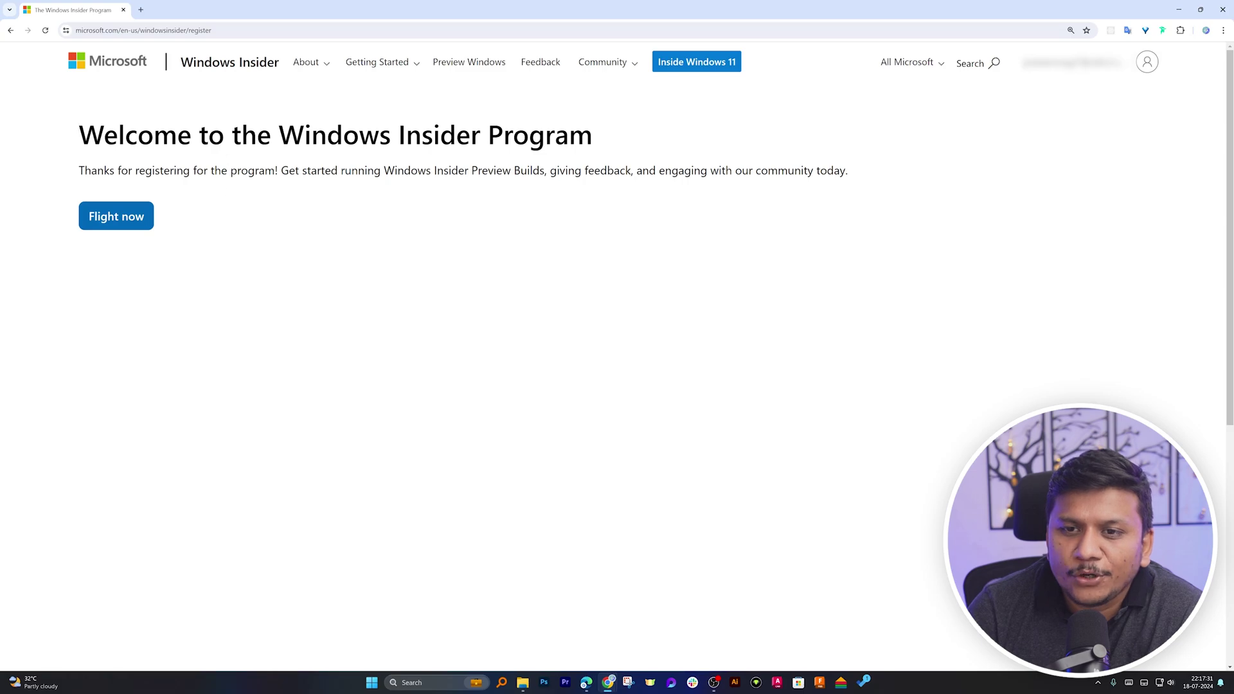
pyautogui.moveTo(79, 135); pyautogui.dragTo(619, 141)
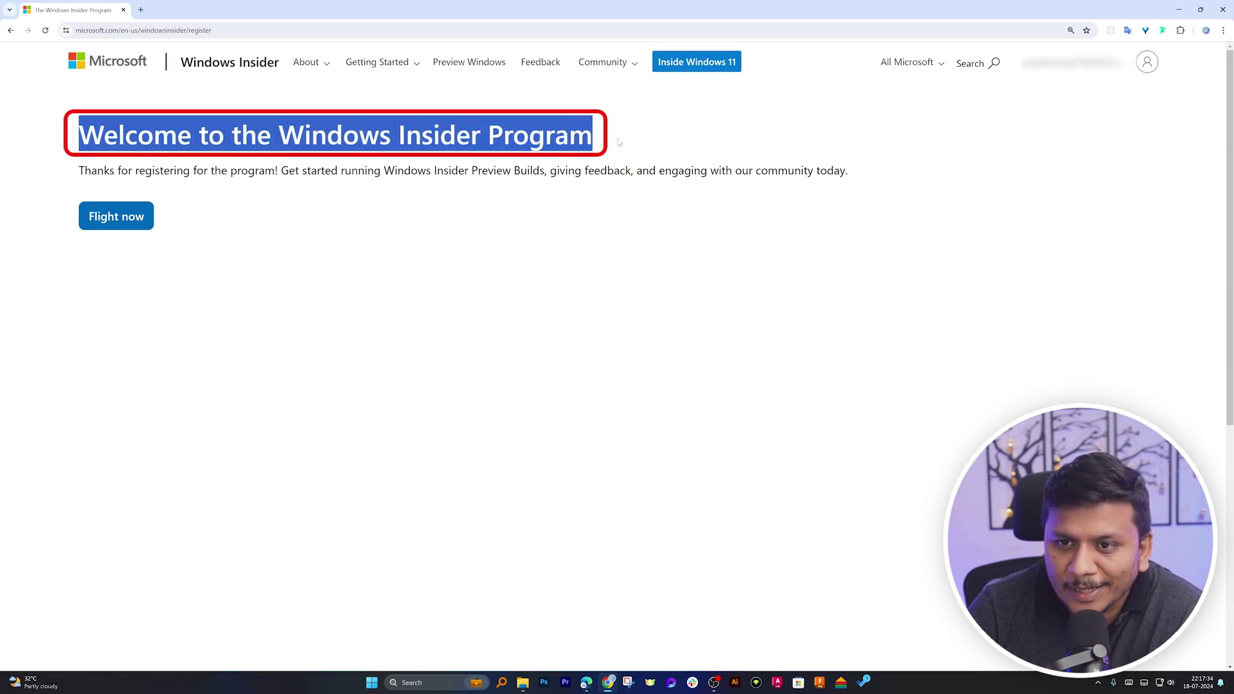
# Go to Flight now, expand 'Install on a virtual machine' and follow the Insider Preview downloads link
pyautogui.click(548, 235)
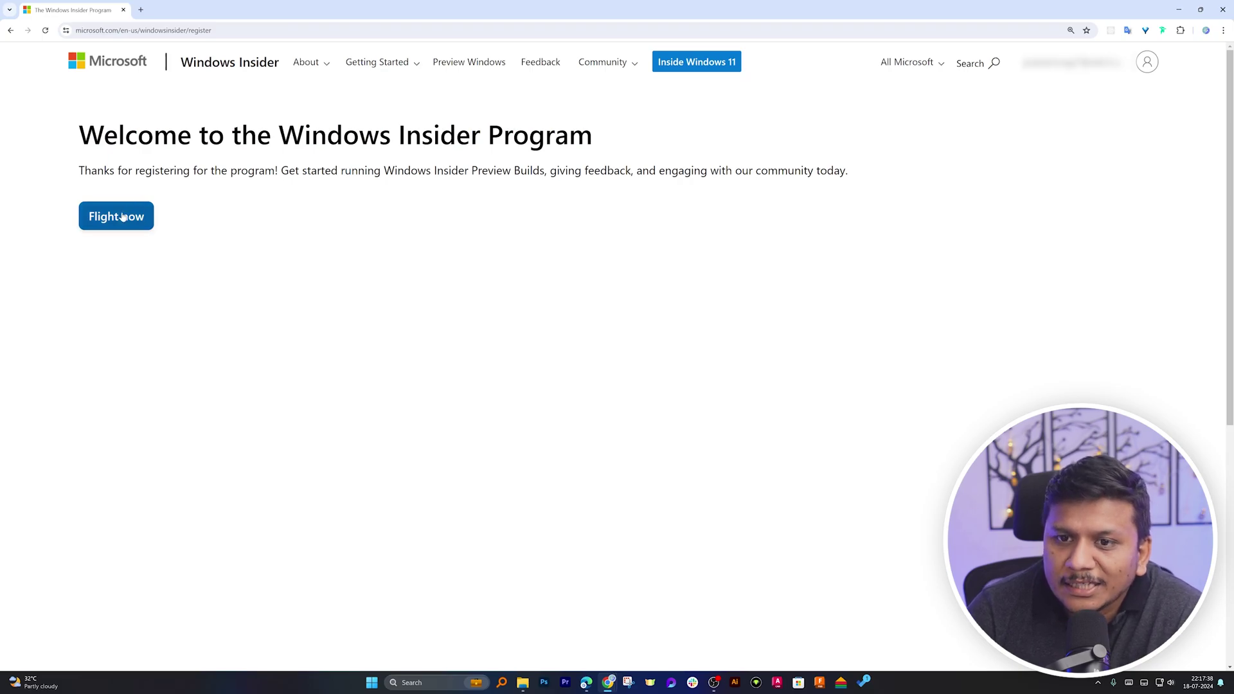
pyautogui.click(122, 216)
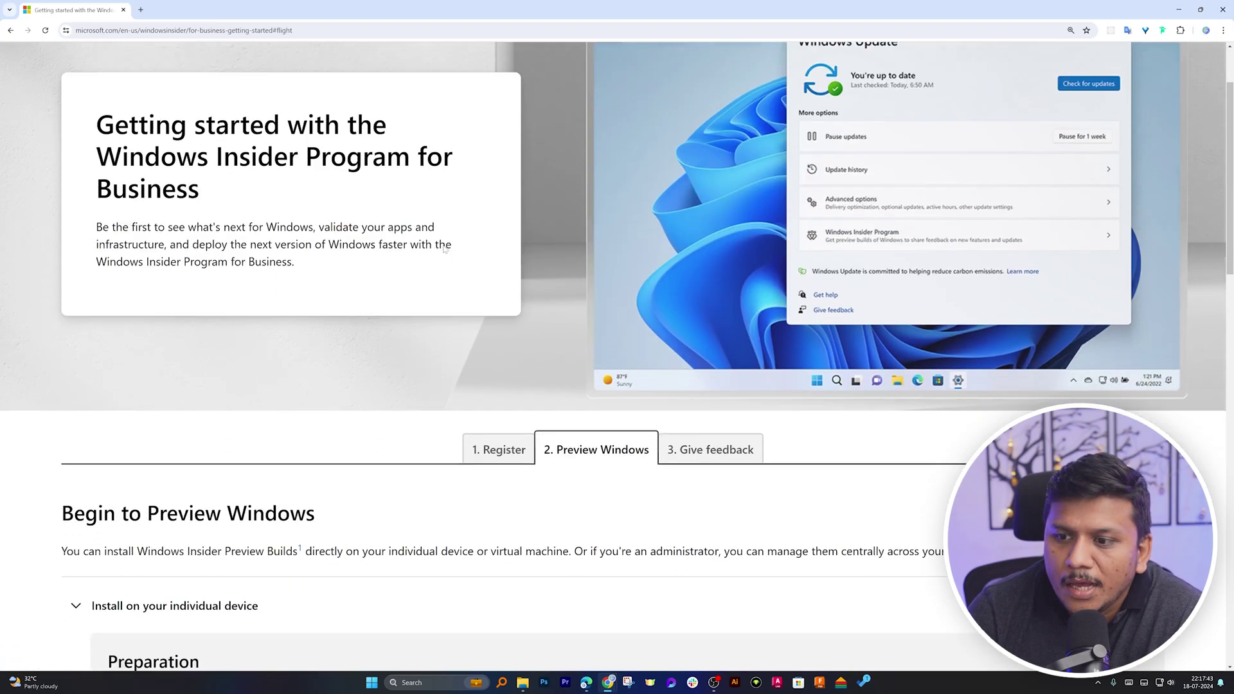
pyautogui.scroll(-10, 444, 250)
pyautogui.scroll(-8, 444, 250)
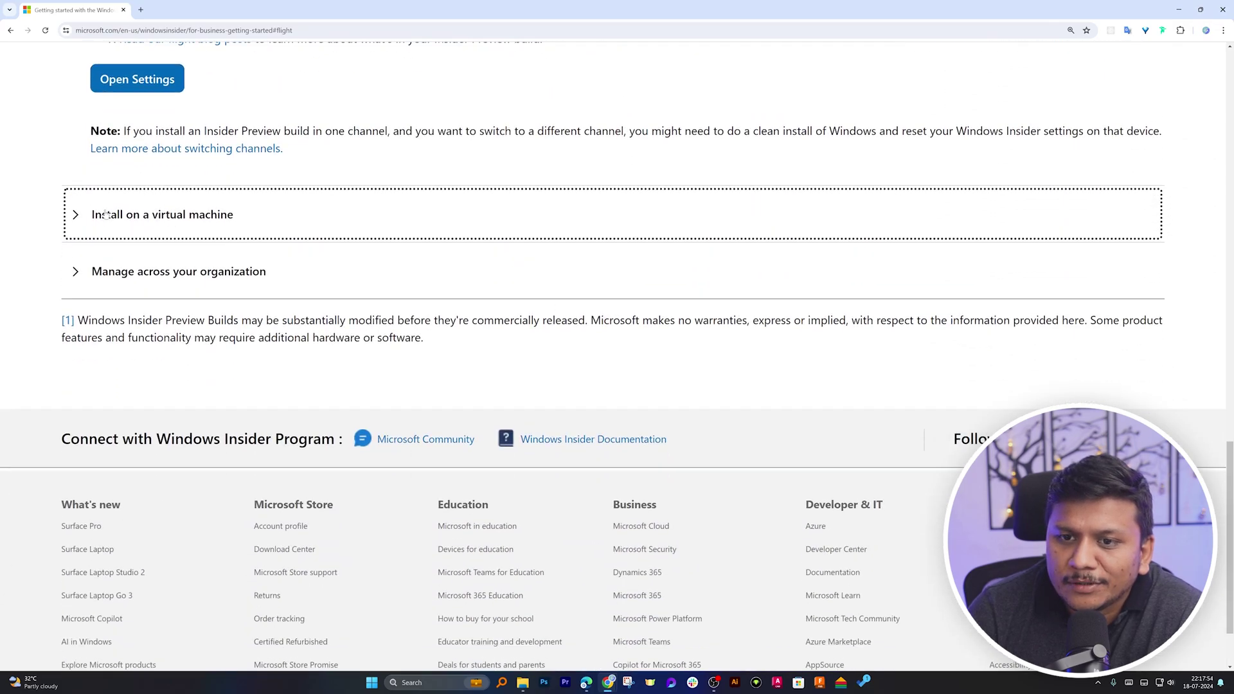
pyautogui.click(79, 215)
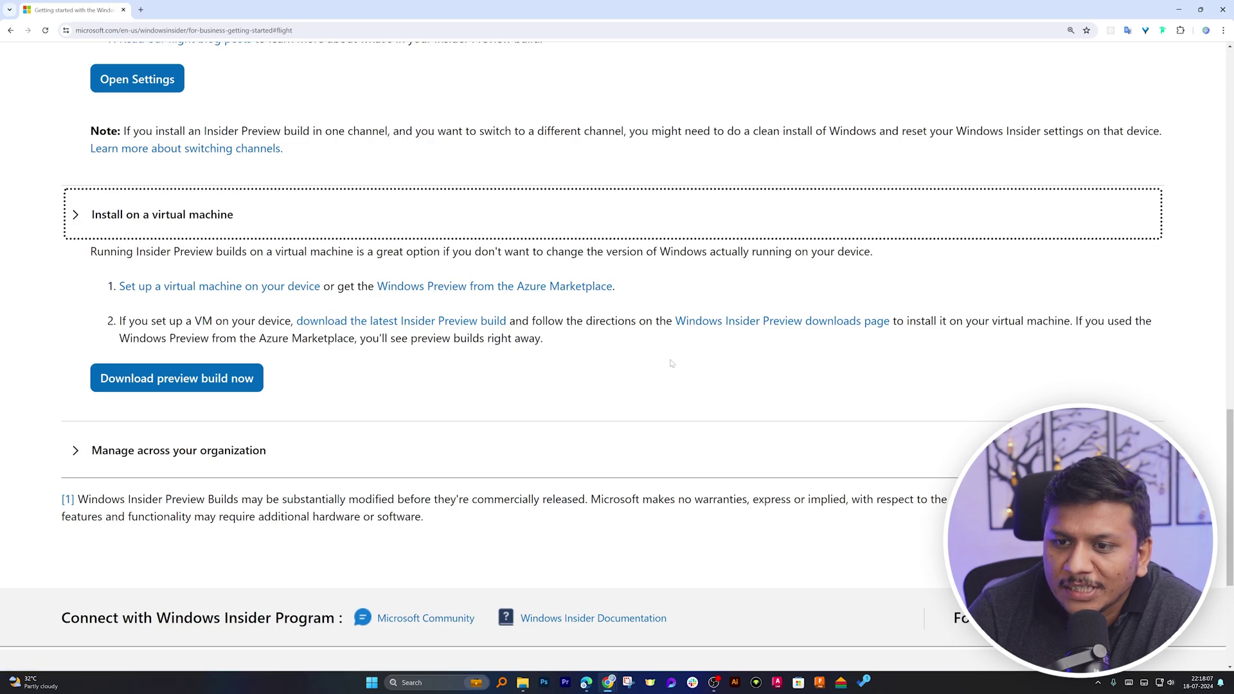
pyautogui.click(751, 329)
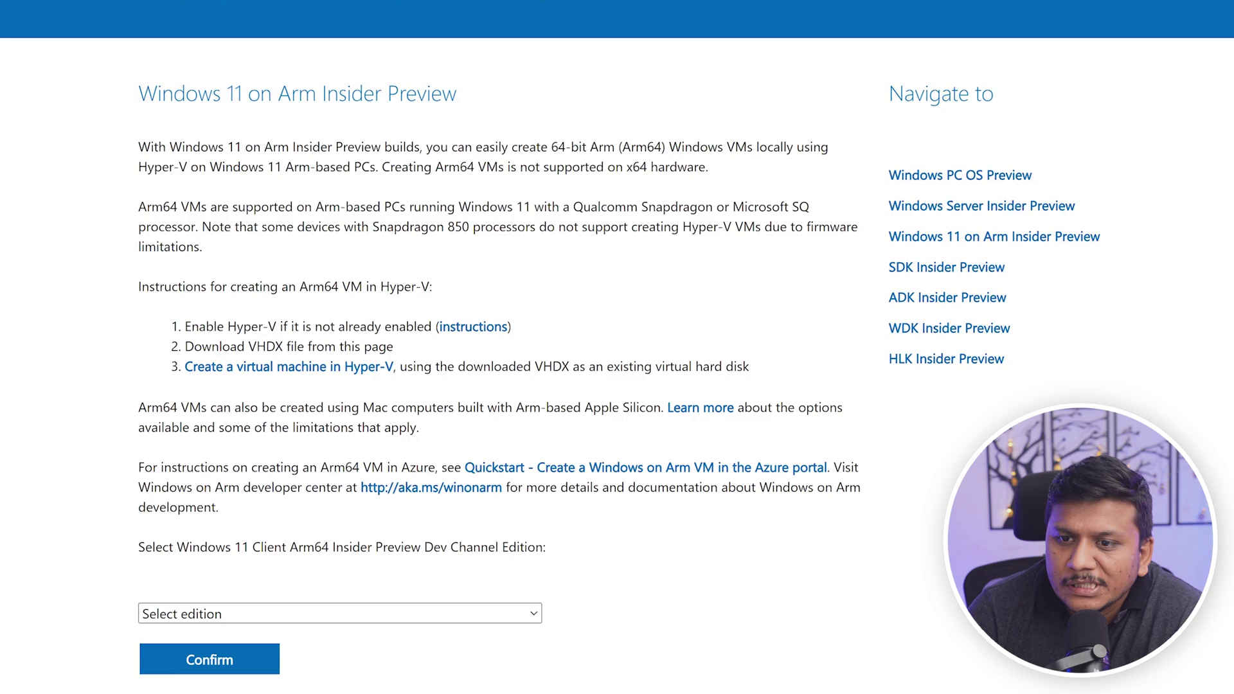
# Scroll to the Arm64 Insider Preview edition selector and open its dropdown of Canary, Dev and Beta builds
pyautogui.scroll(-3, 450, 386)
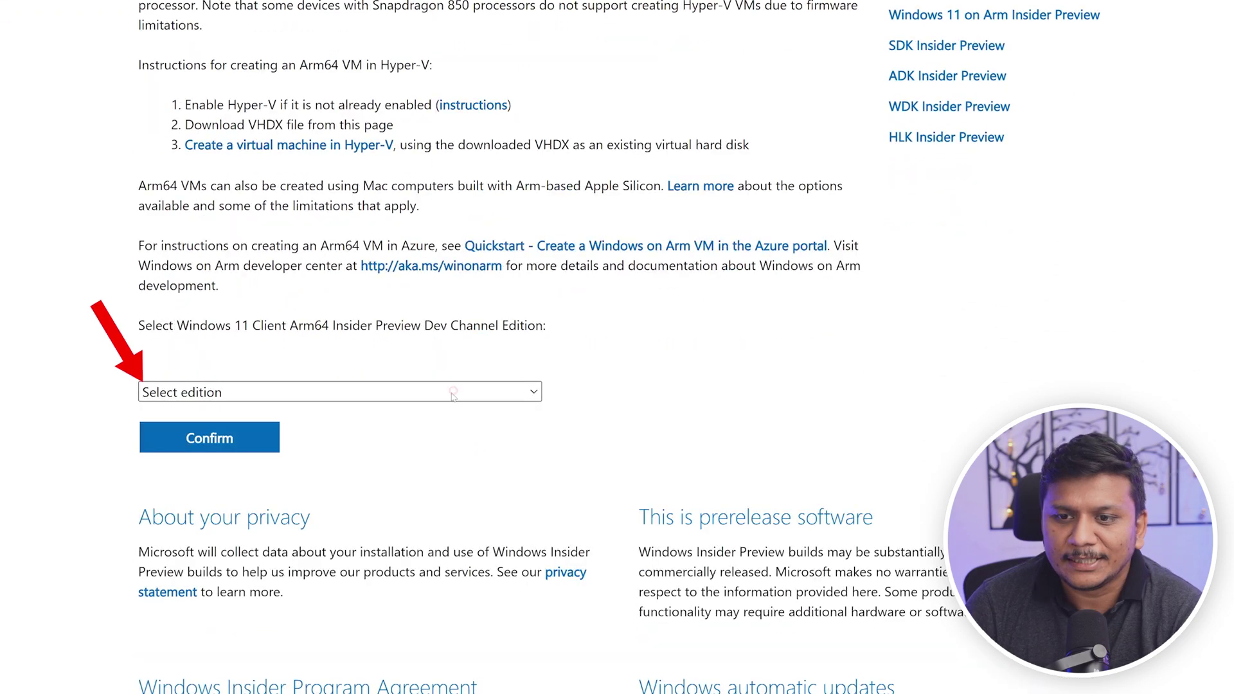
pyautogui.click(452, 397)
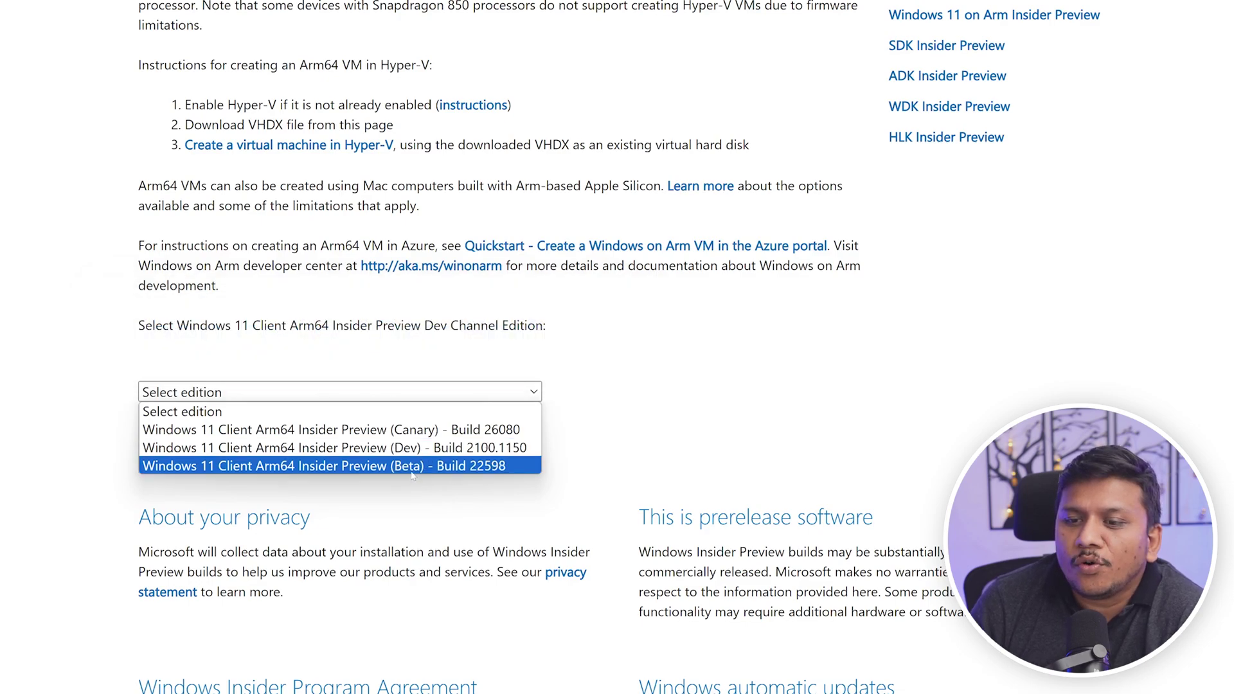
# Choose Beta Build 22598 in English (United States) and download its 9.7 GB VHDX
pyautogui.click(474, 466)
pyautogui.click(210, 435)
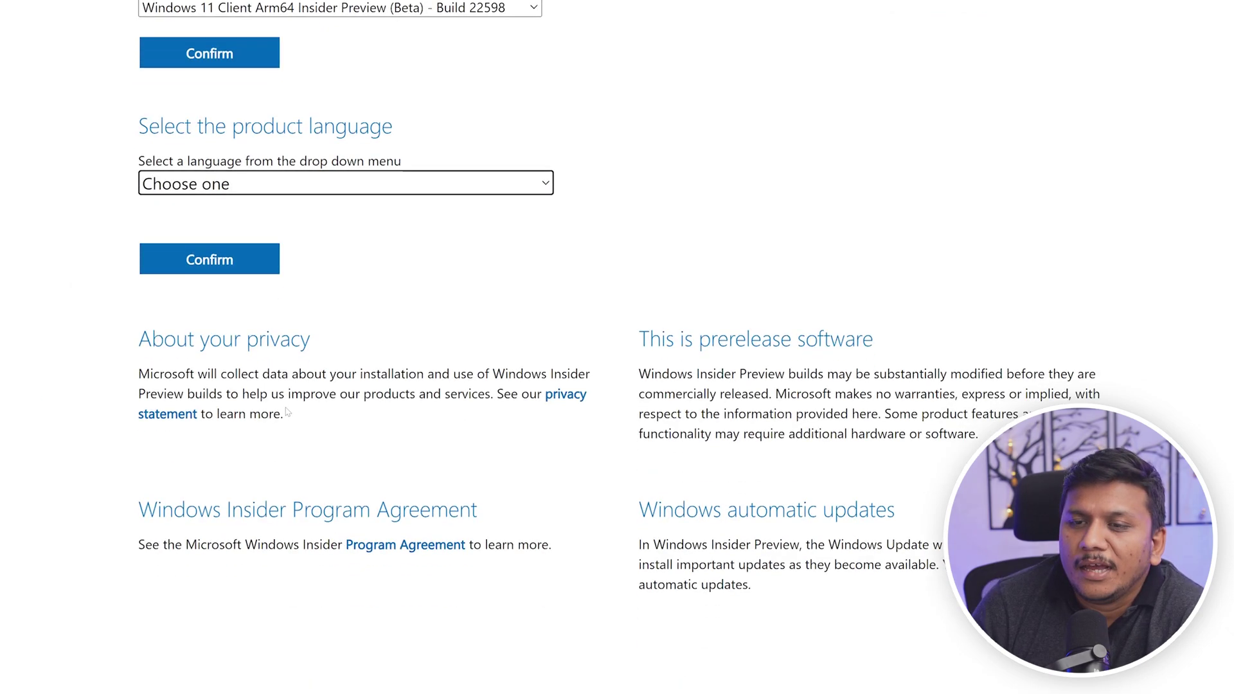
pyautogui.click(359, 190)
pyautogui.click(329, 229)
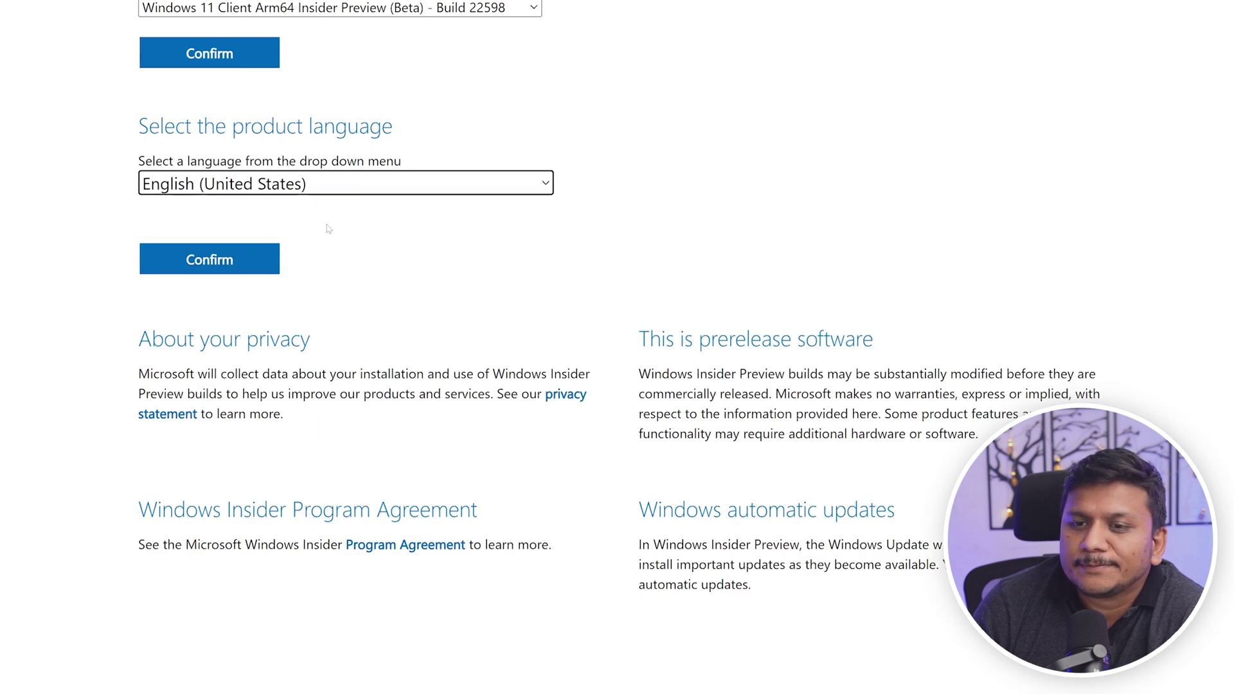
pyautogui.click(193, 263)
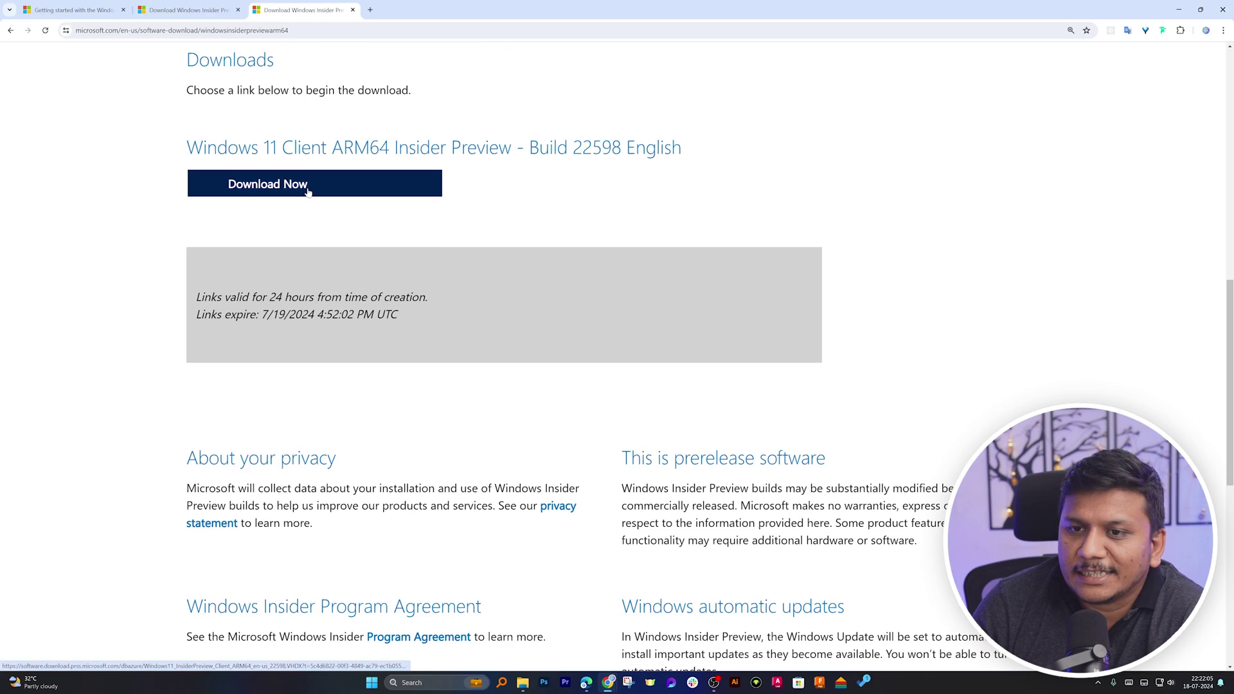
pyautogui.click(308, 192)
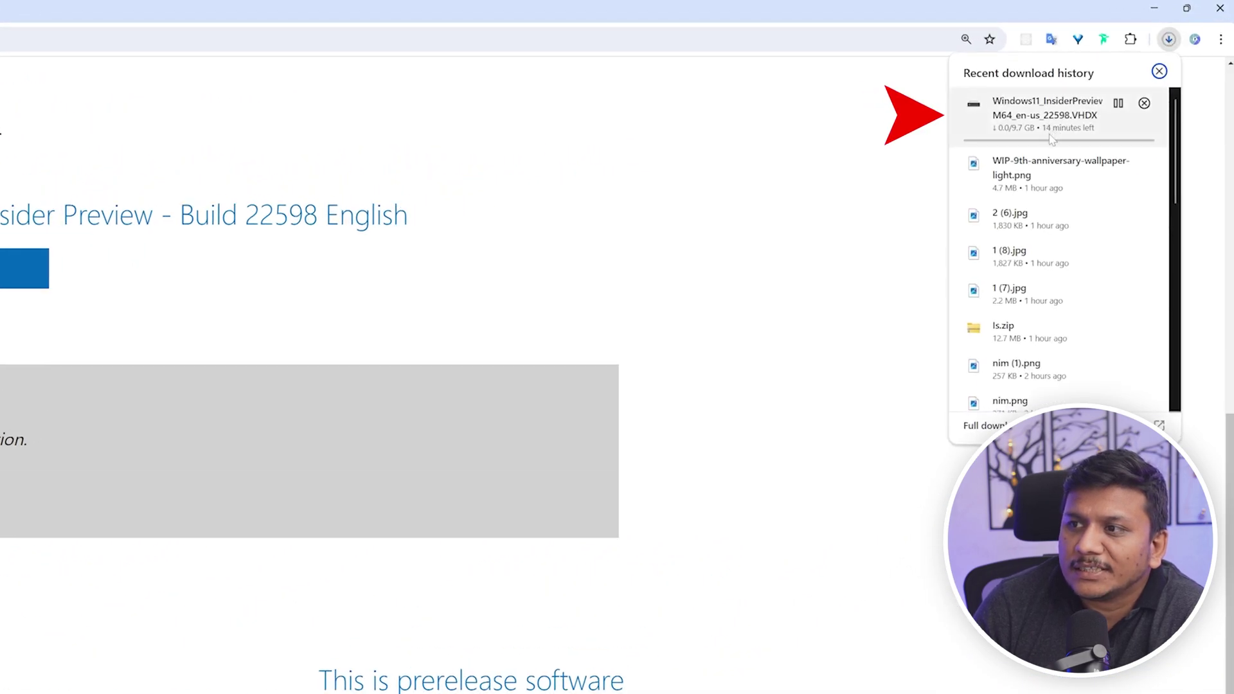
# Check the 22598 VHDX download's progress in Chrome's download history, then close it
pyautogui.scroll(2, 365, 185)
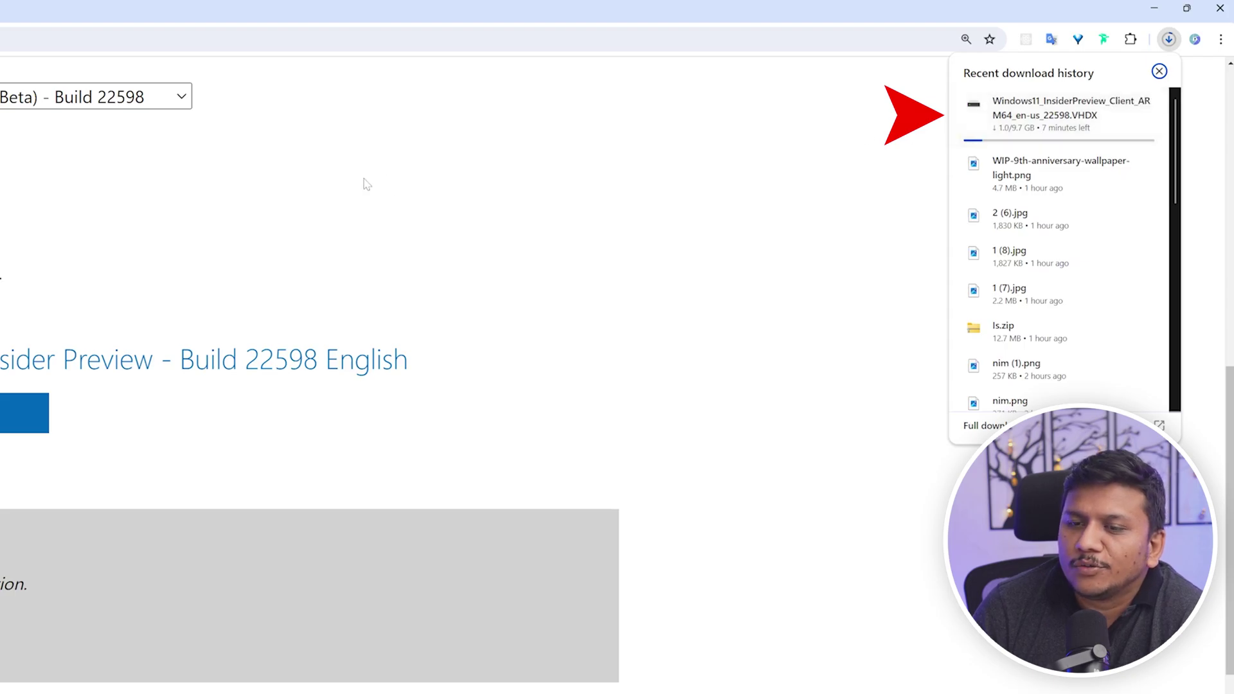
pyautogui.scroll(3, 364, 253)
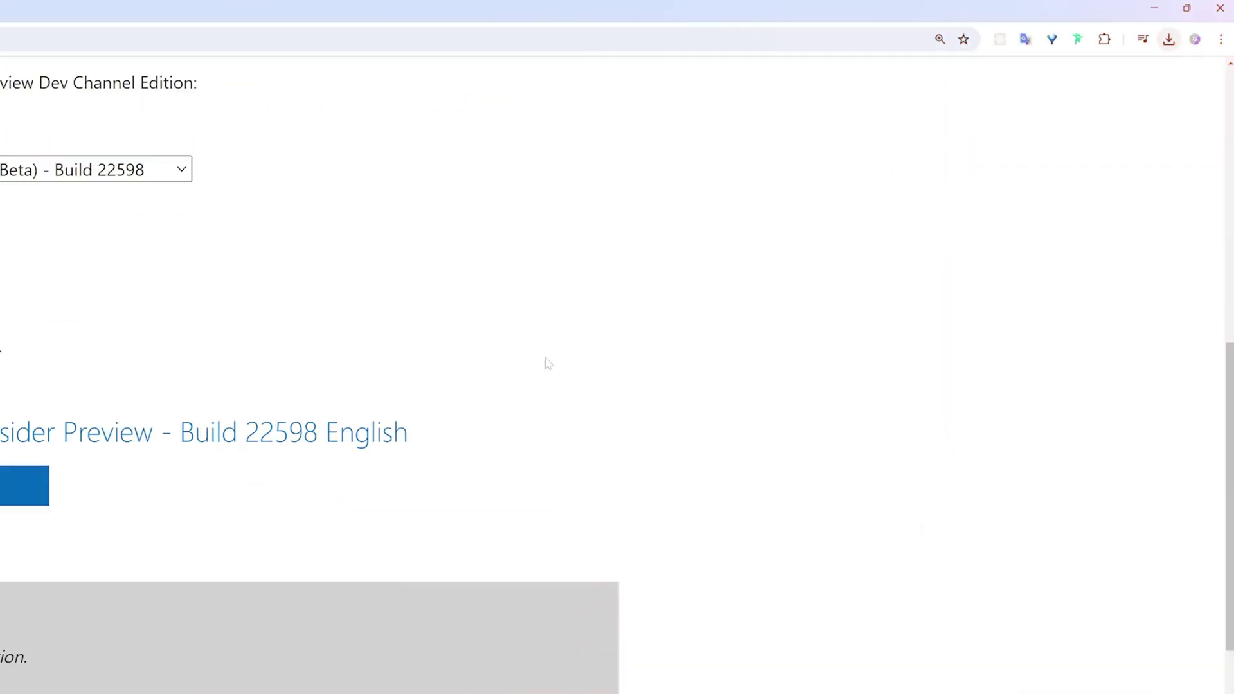
pyautogui.click(1168, 39)
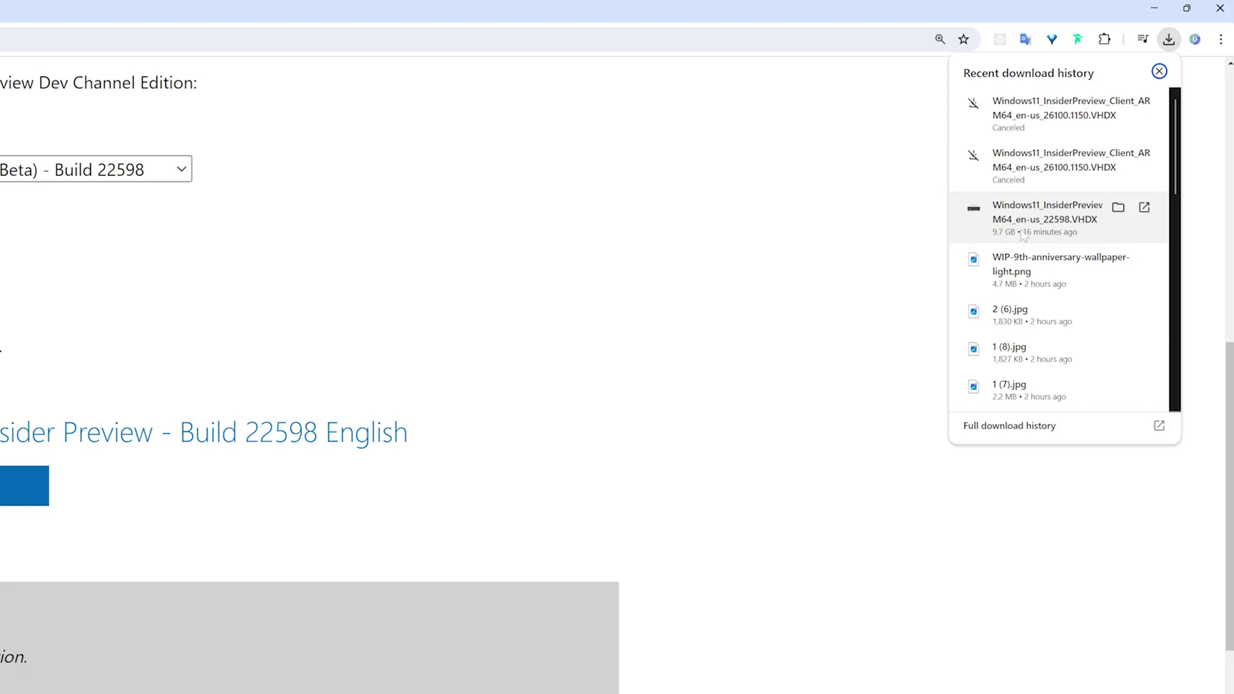
pyautogui.click(663, 160)
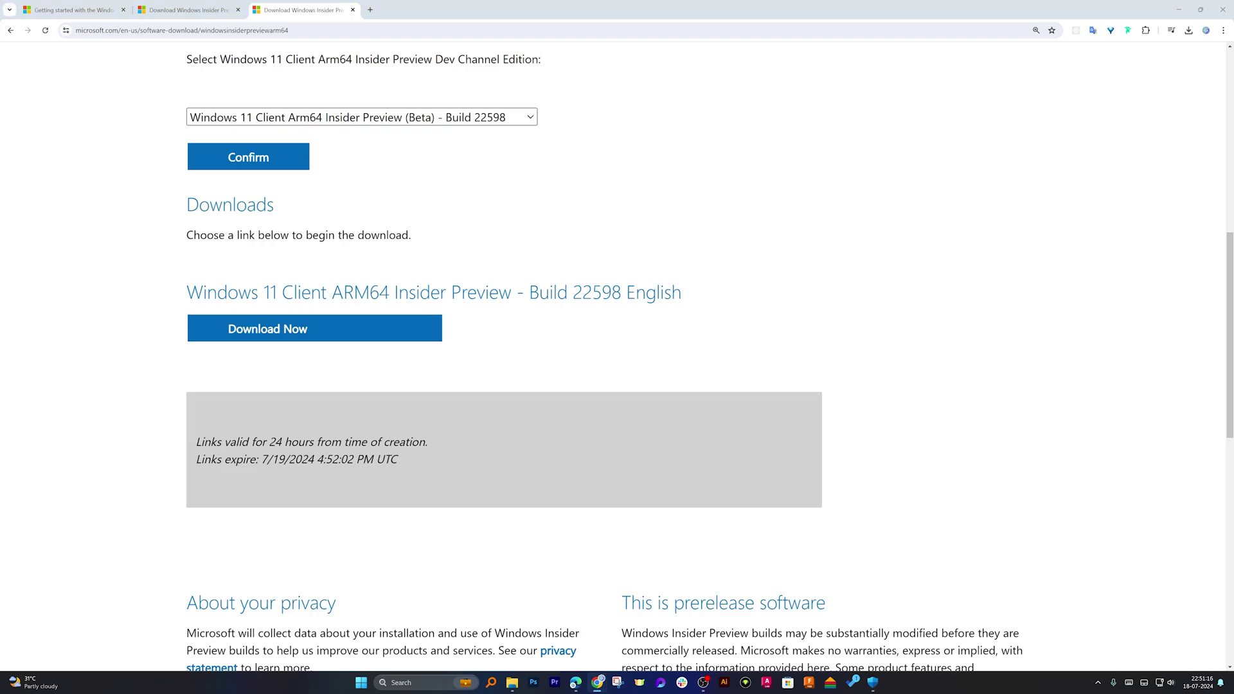
# Search Google for 'uup dump' from a new tab
pyautogui.click(370, 10)
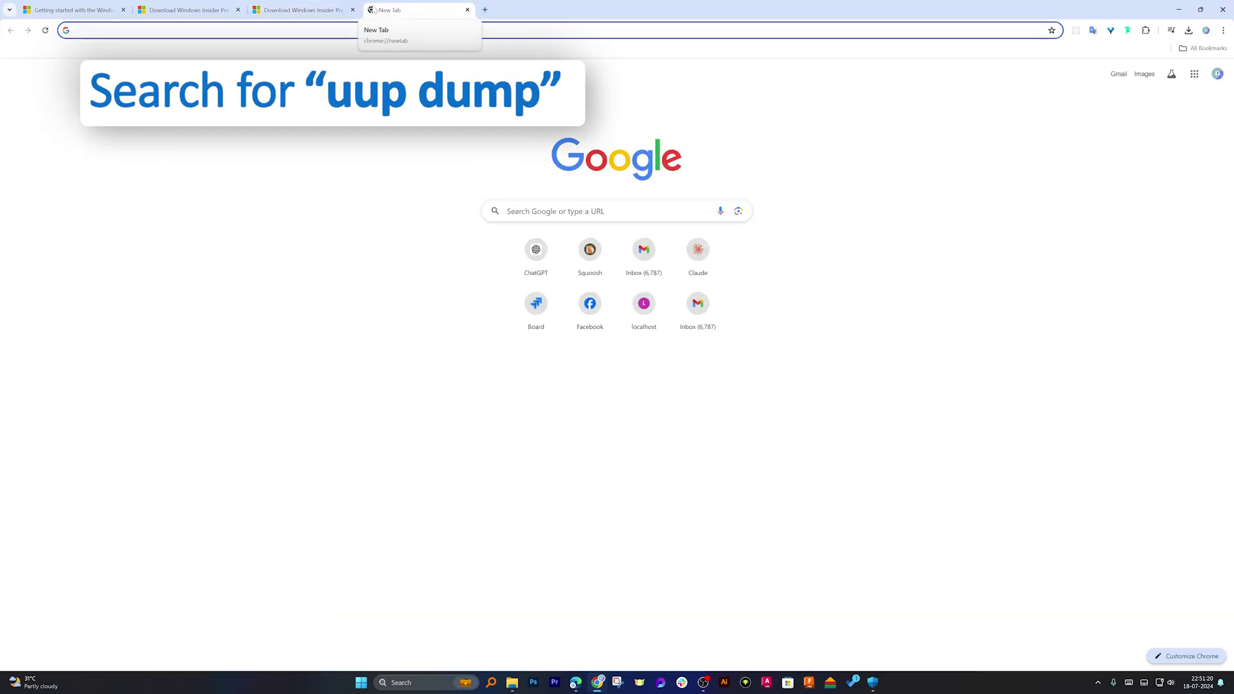
pyautogui.write('uup dump')
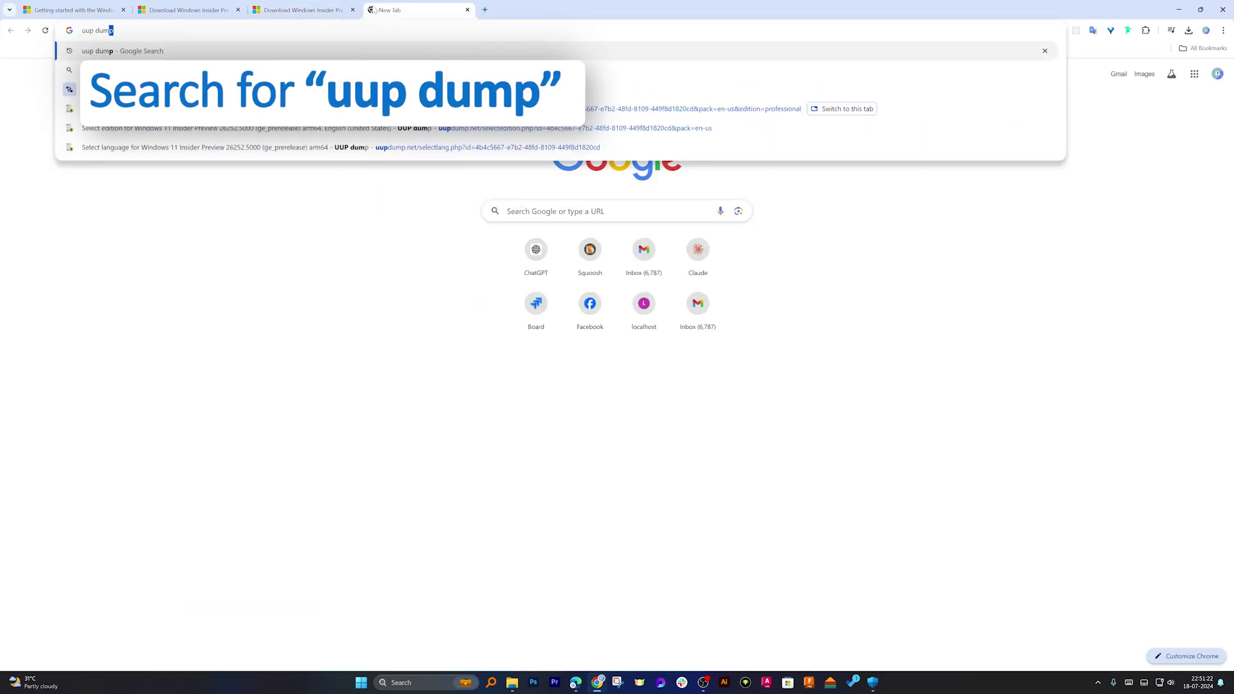
pyautogui.press('Return')
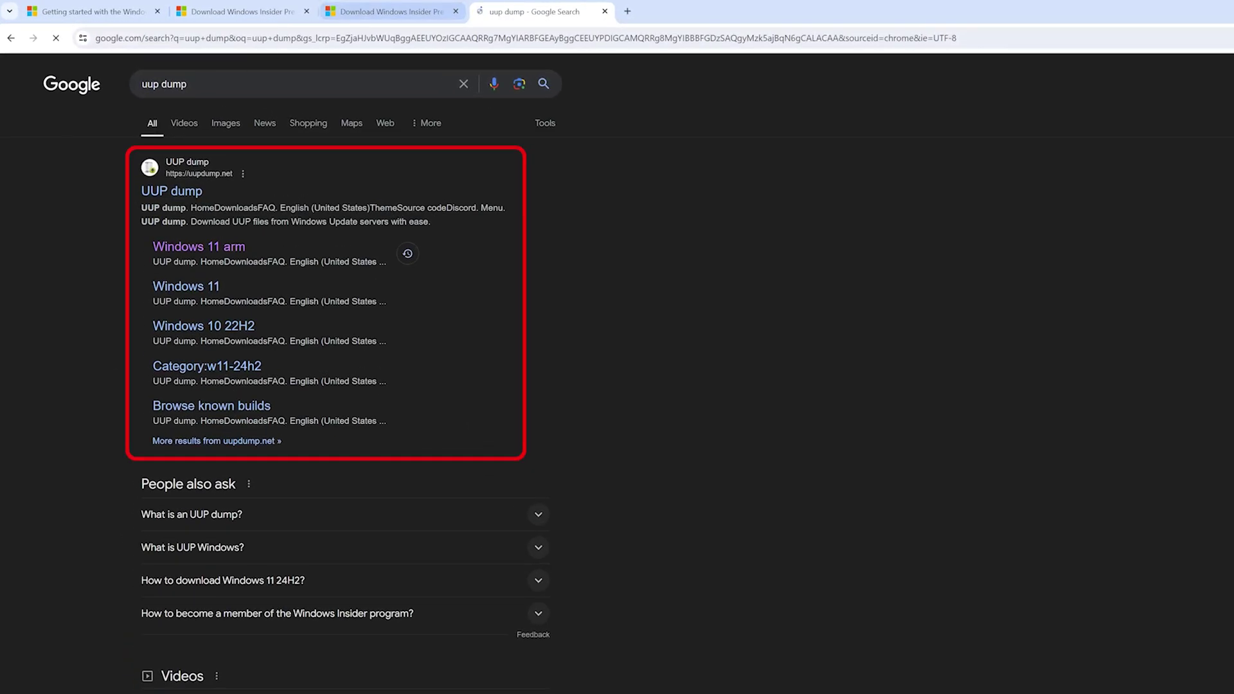
# In UUP dump, select Windows 11 build 26252.5000 arm64, English (United States), Windows Pro edition
pyautogui.click(209, 249)
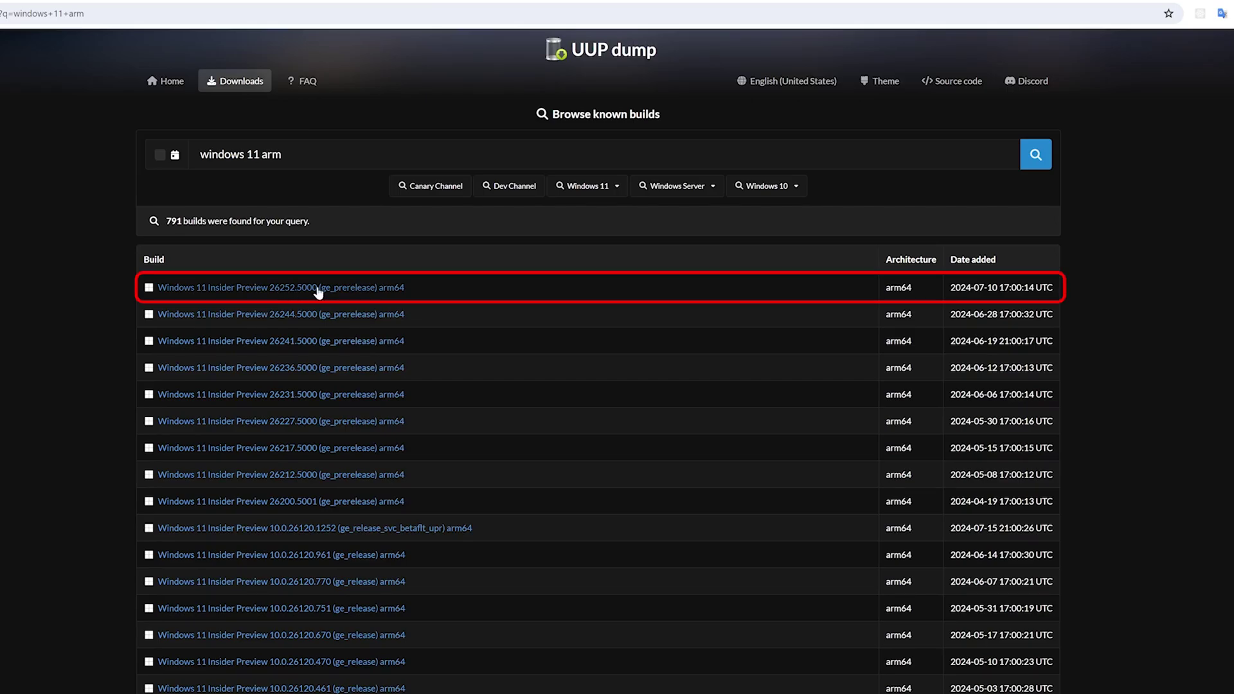
pyautogui.click(318, 292)
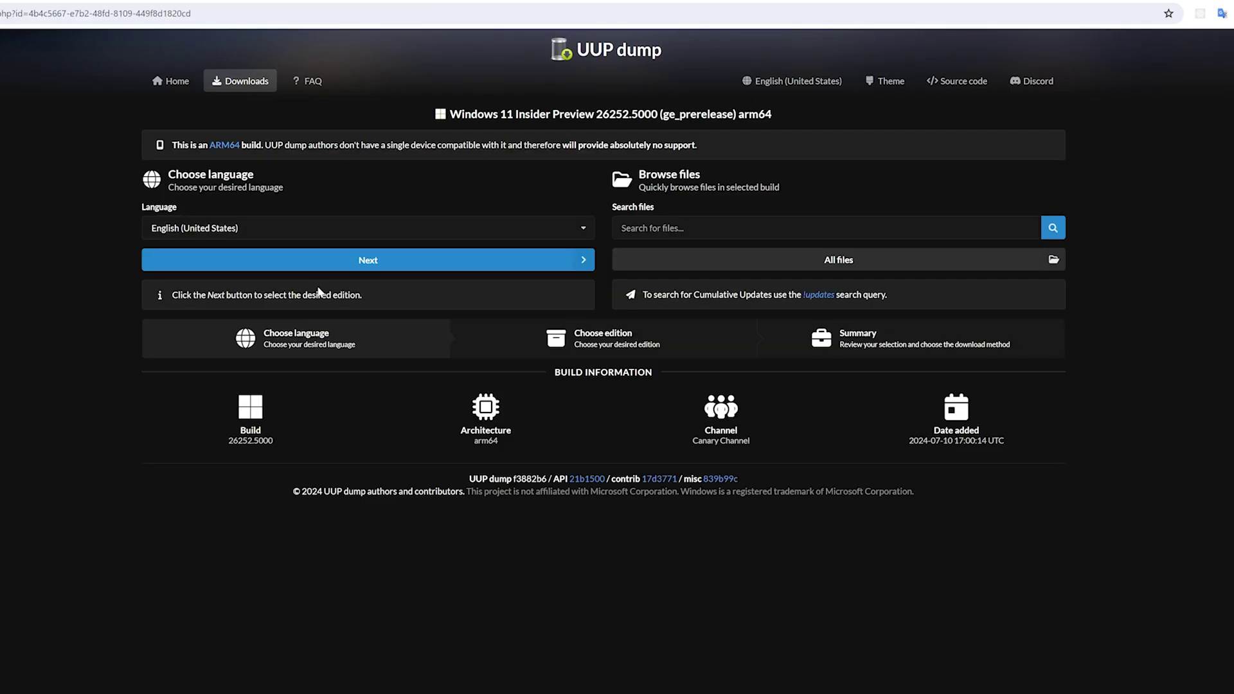
pyautogui.click(369, 229)
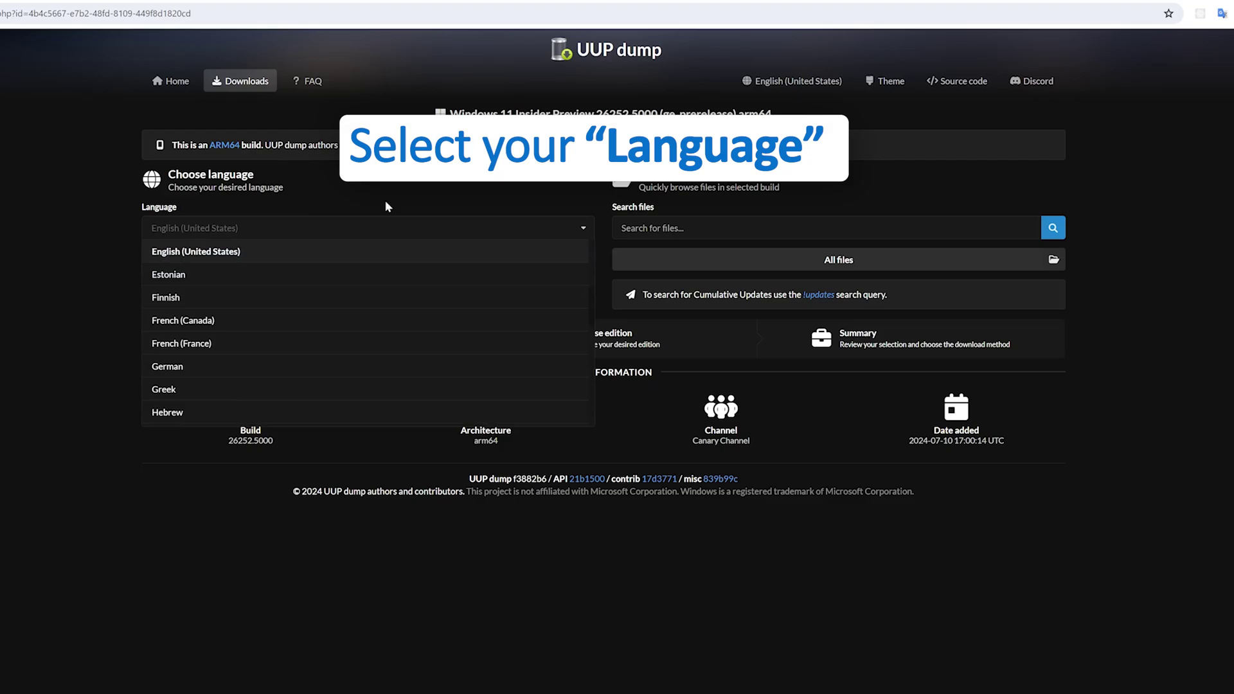
pyautogui.click(250, 255)
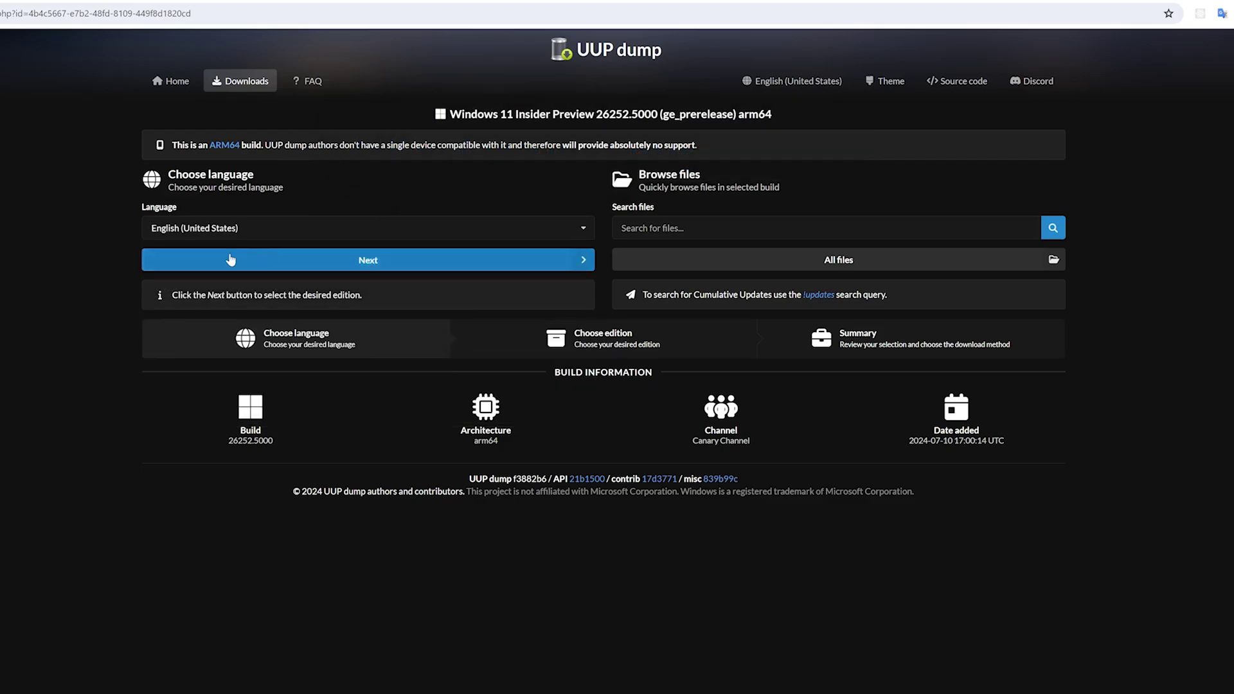
pyautogui.click(311, 265)
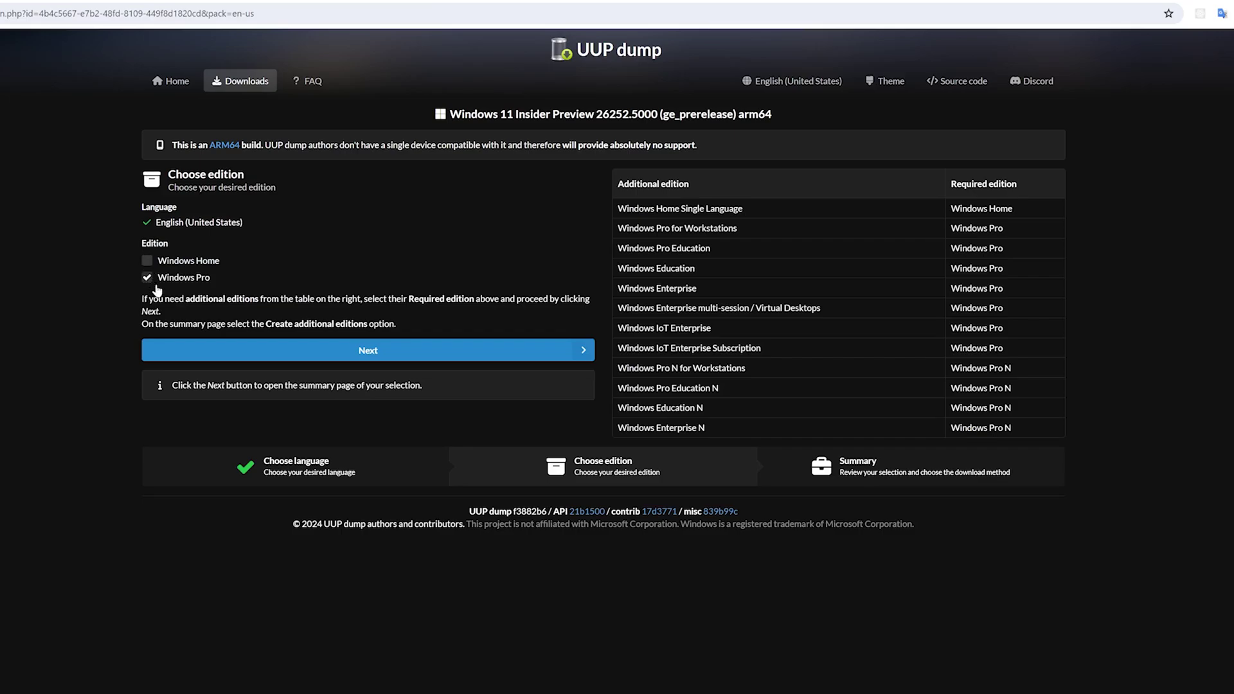
pyautogui.click(270, 352)
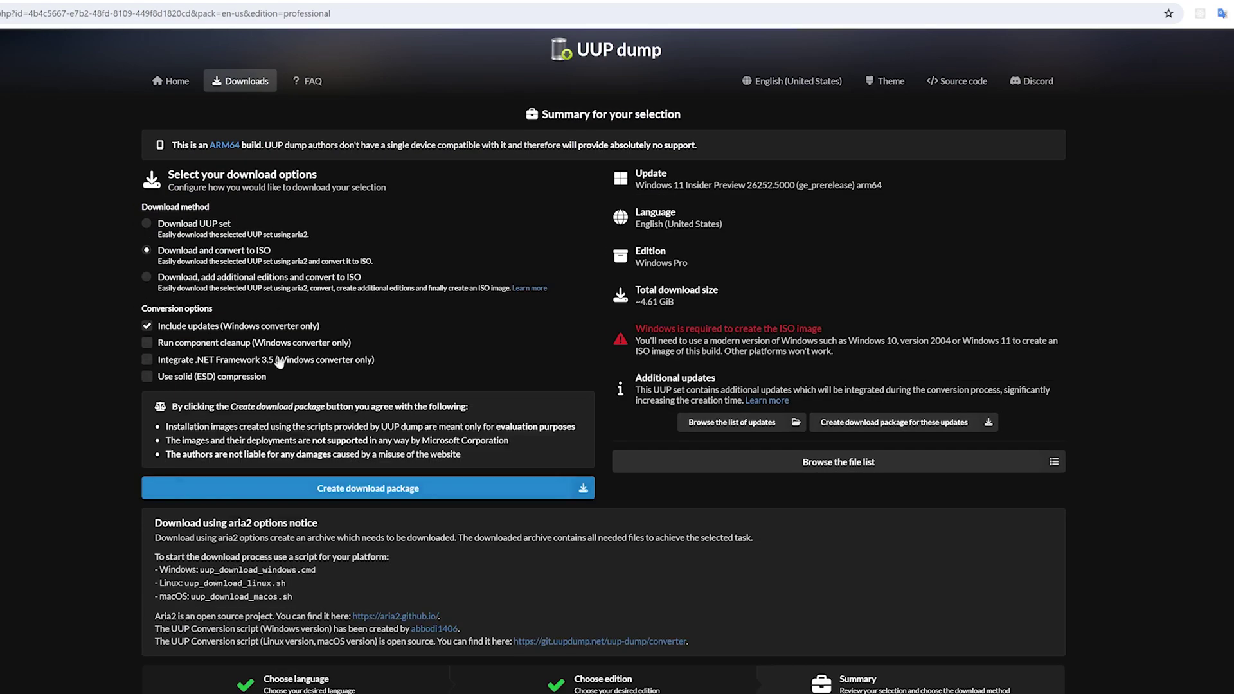
# Create and download the convert-to-ISO package zip, then show it in its folder
pyautogui.click(436, 490)
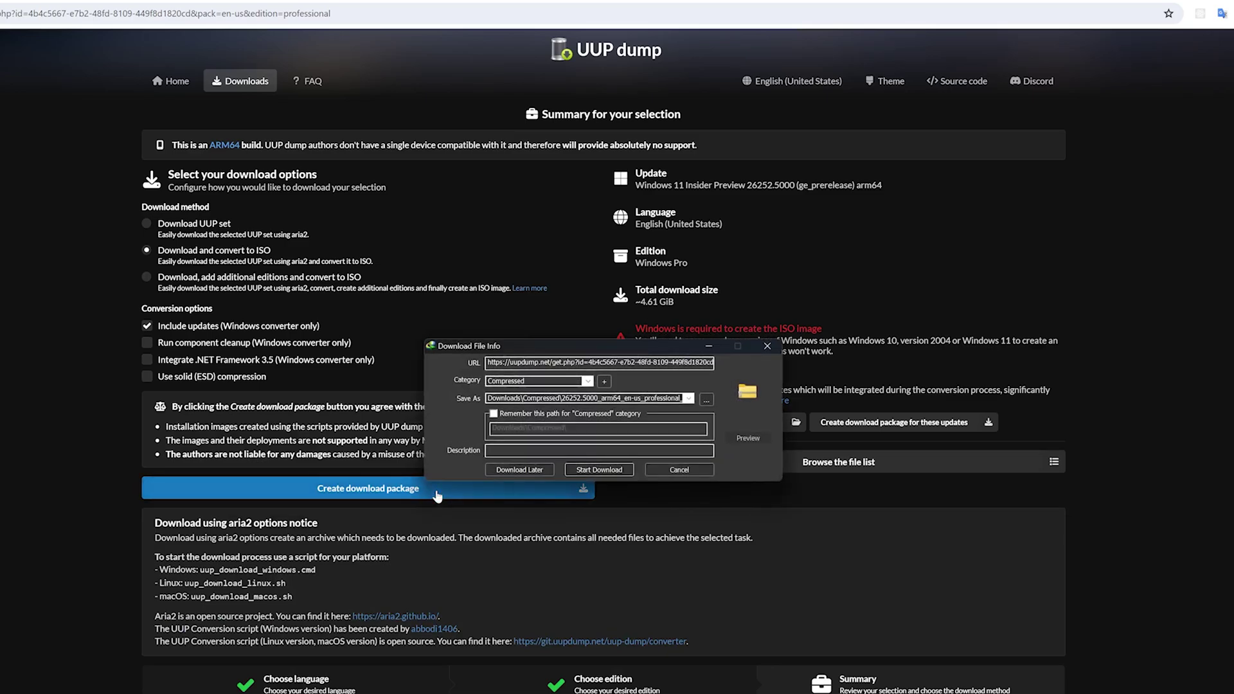
pyautogui.click(597, 469)
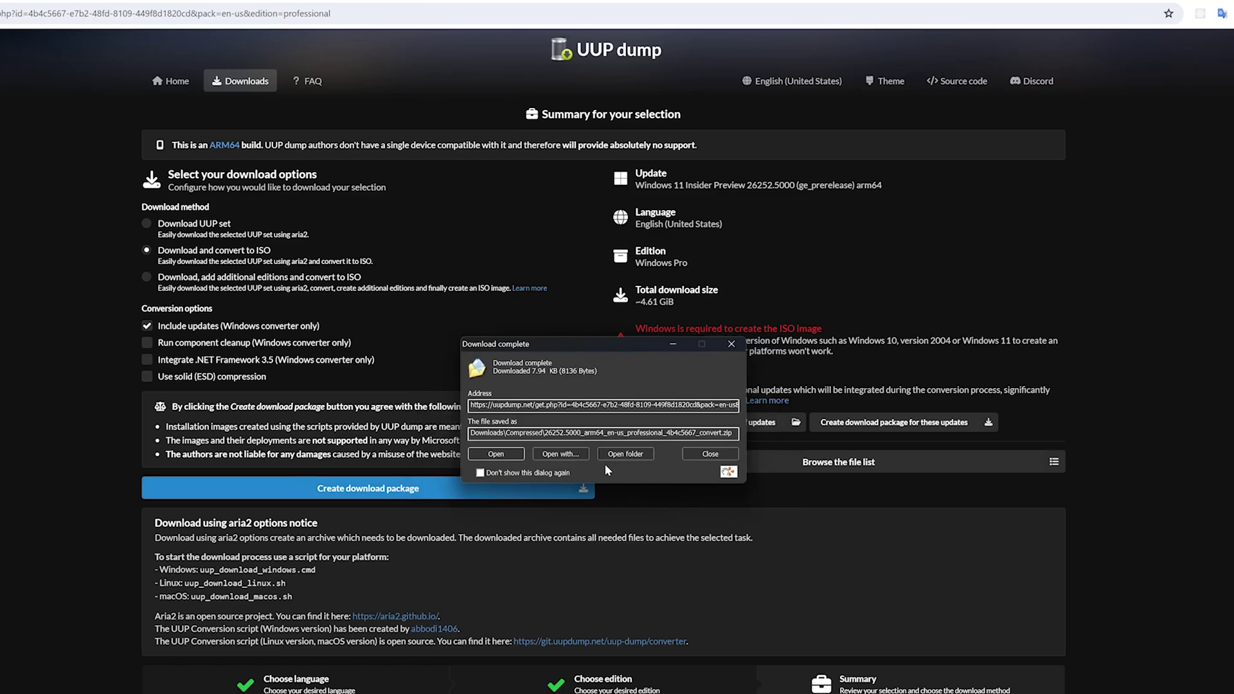
pyautogui.click(633, 455)
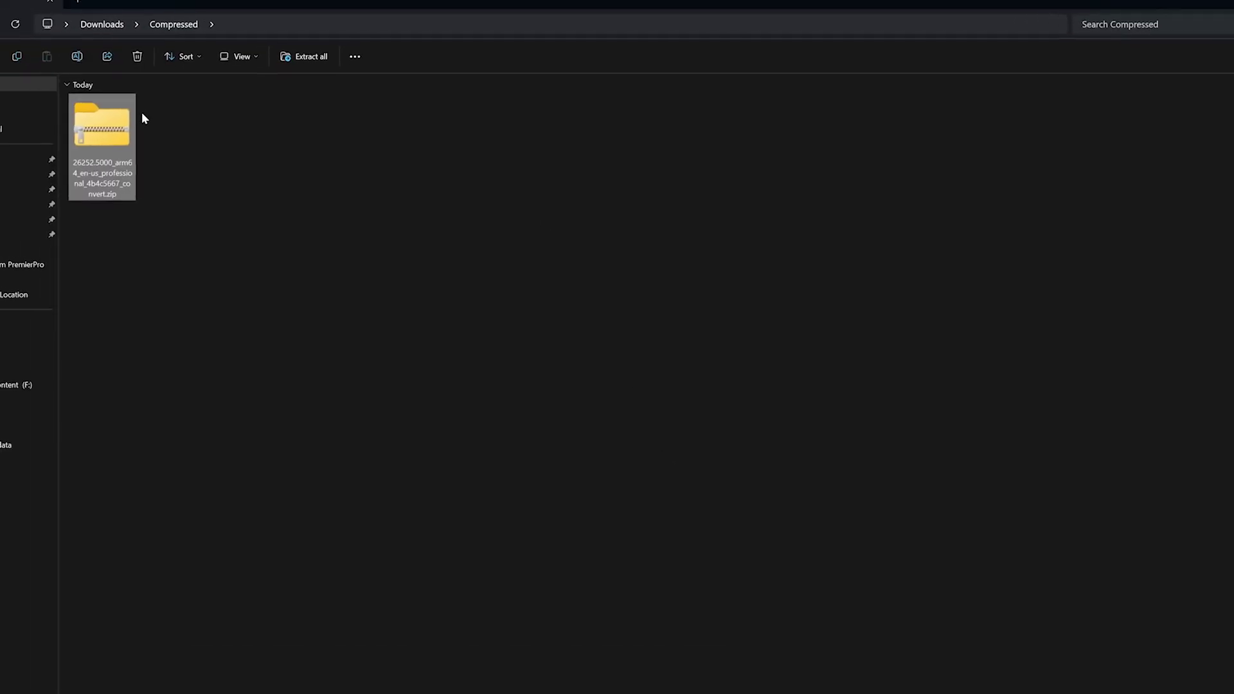
# Extract the zip with 7-Zip, open the convert folder and right-click uup_download_windows.cmd
pyautogui.rightClick(192, 140)
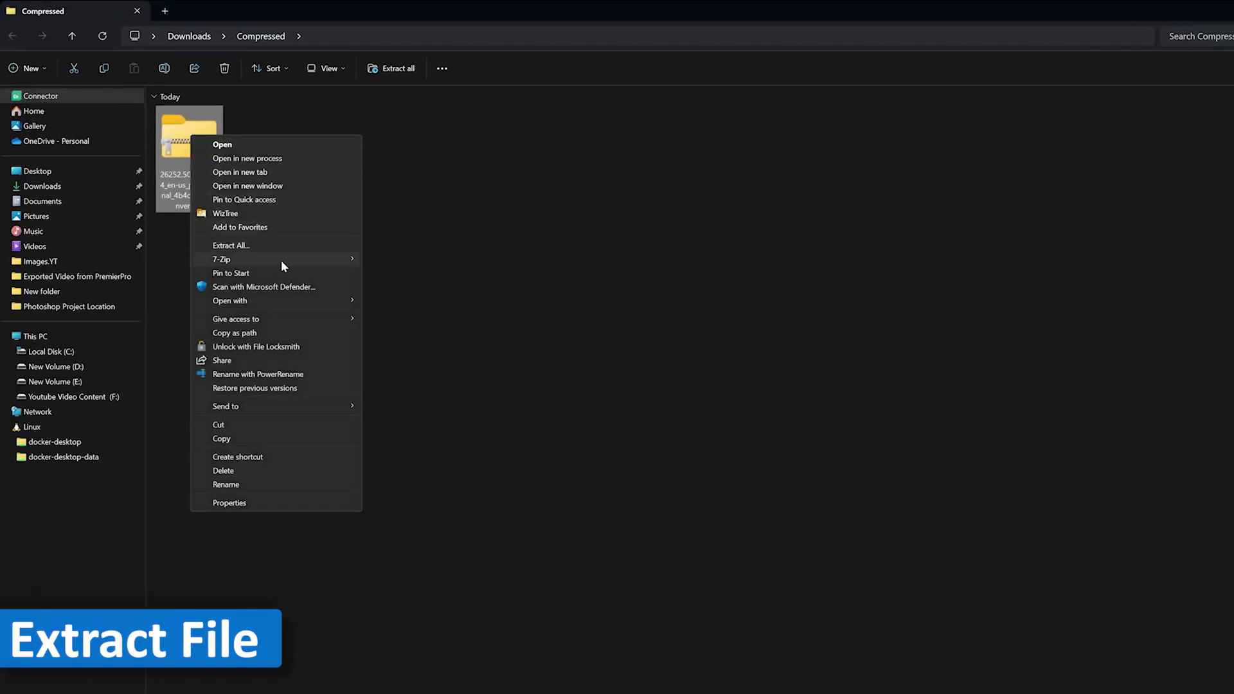
pyautogui.moveTo(280, 259)
pyautogui.click(485, 315)
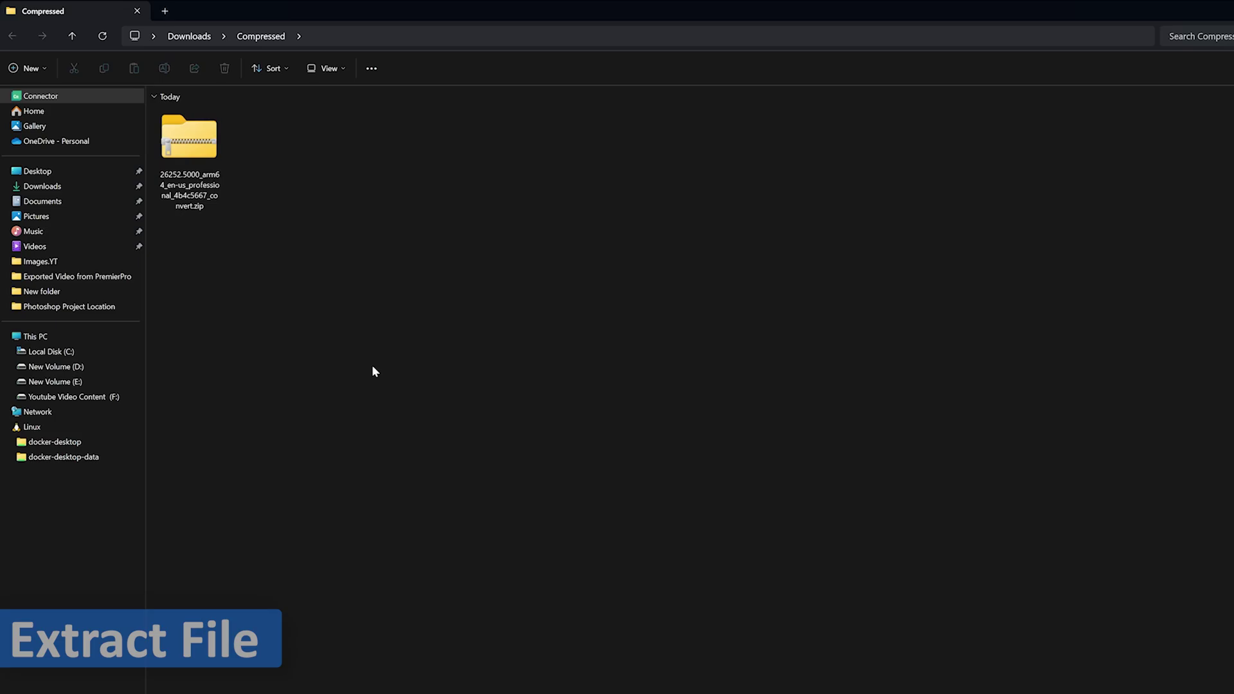
pyautogui.doubleClick(212, 141)
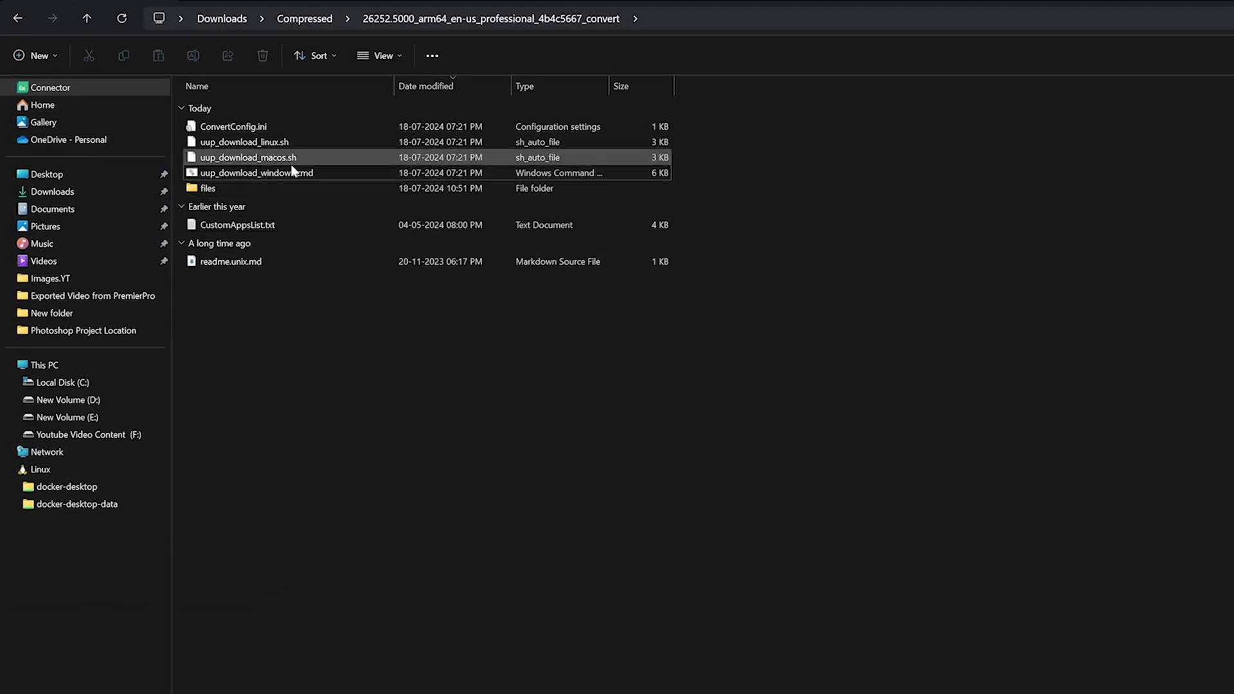
pyautogui.click(293, 175)
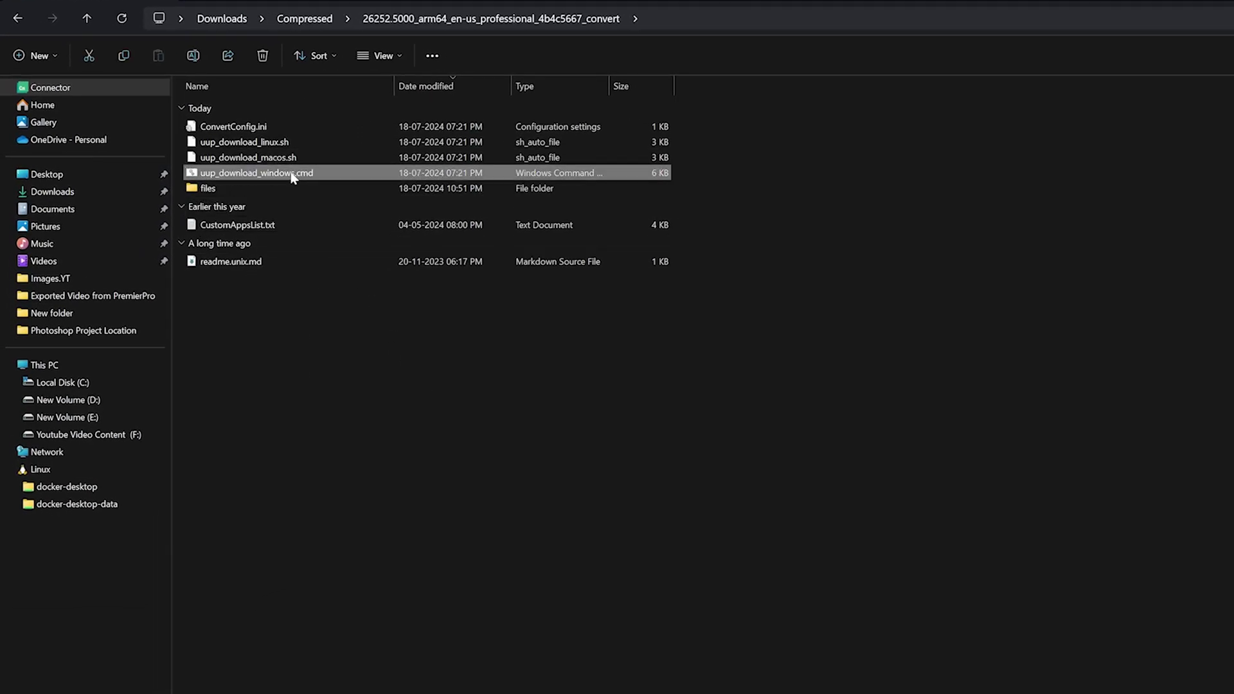
pyautogui.rightClick(292, 175)
pyautogui.click(344, 199)
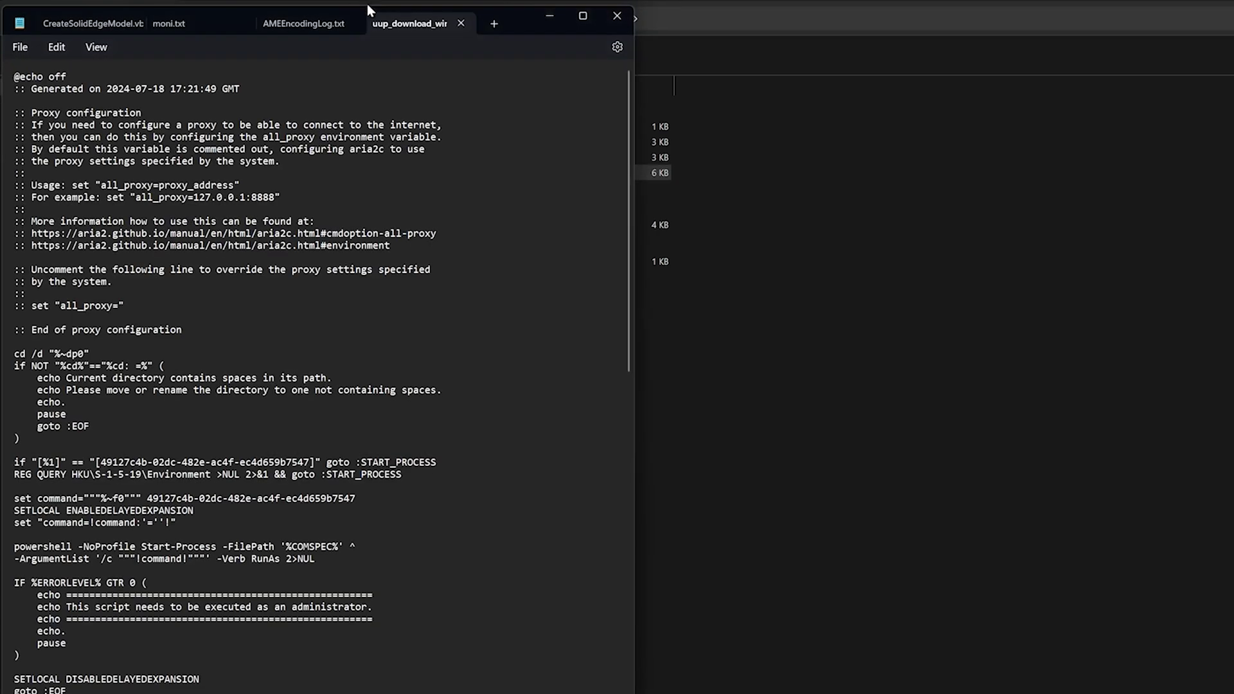
pyautogui.scroll(-8, 414, 354)
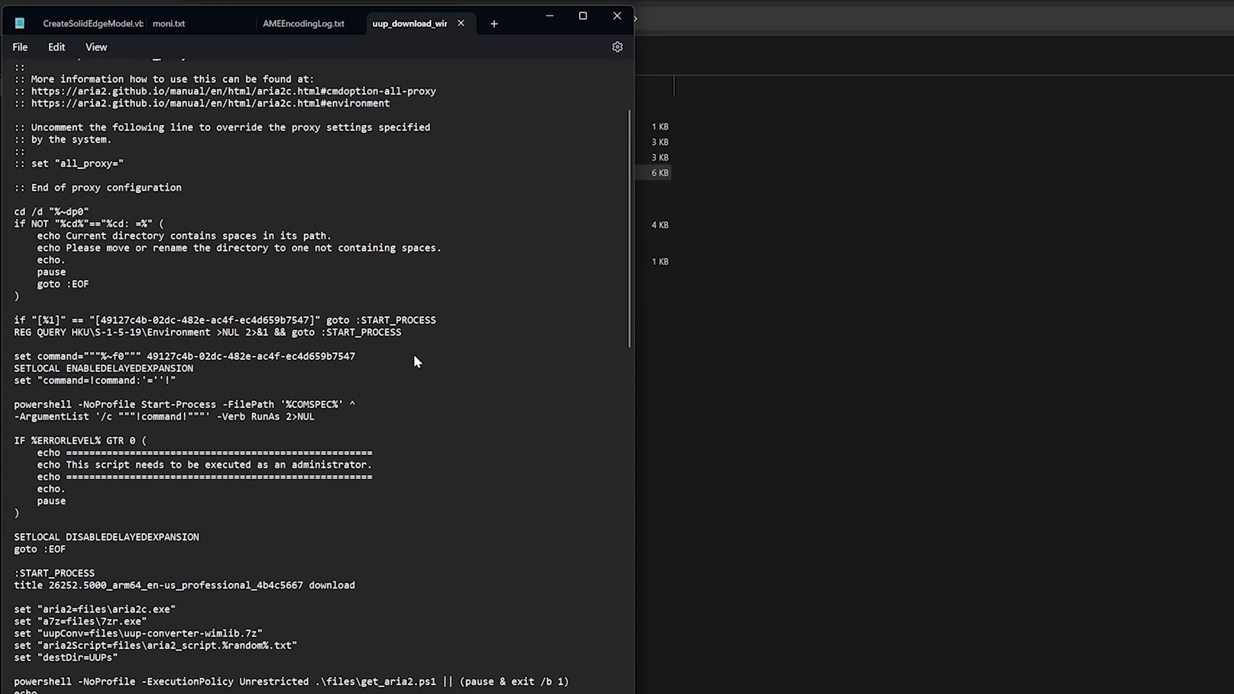
pyautogui.scroll(-20, 414, 355)
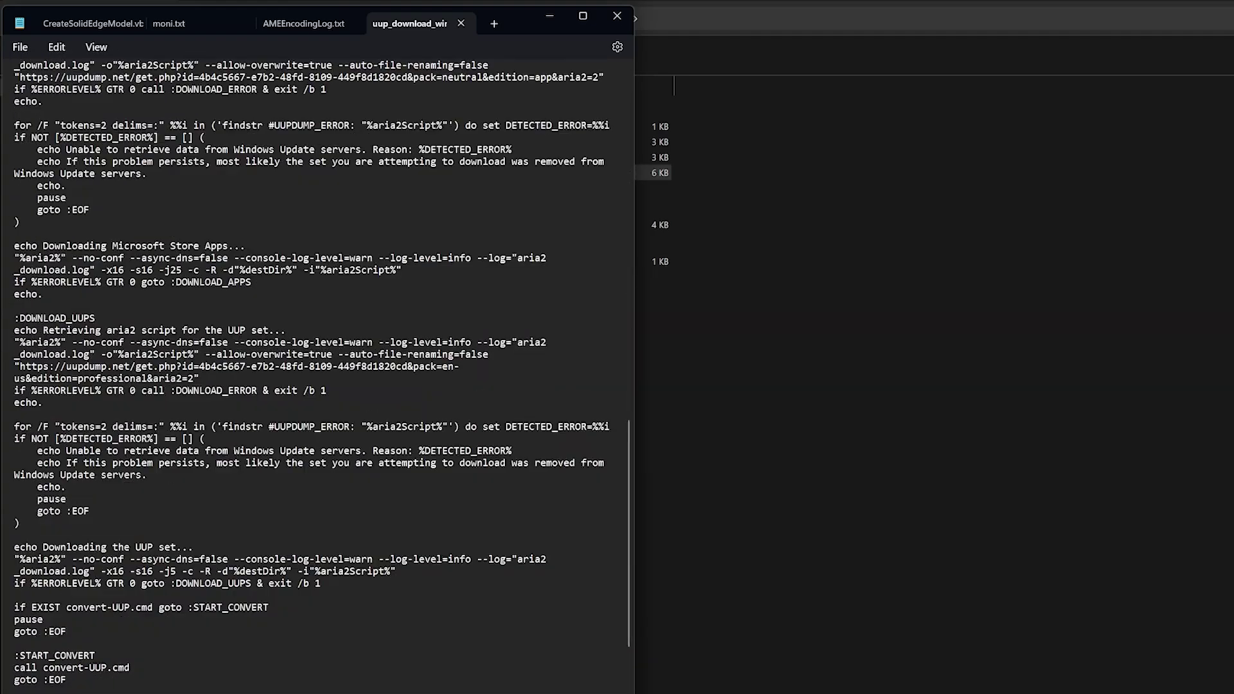
pyautogui.scroll(10, 448, 194)
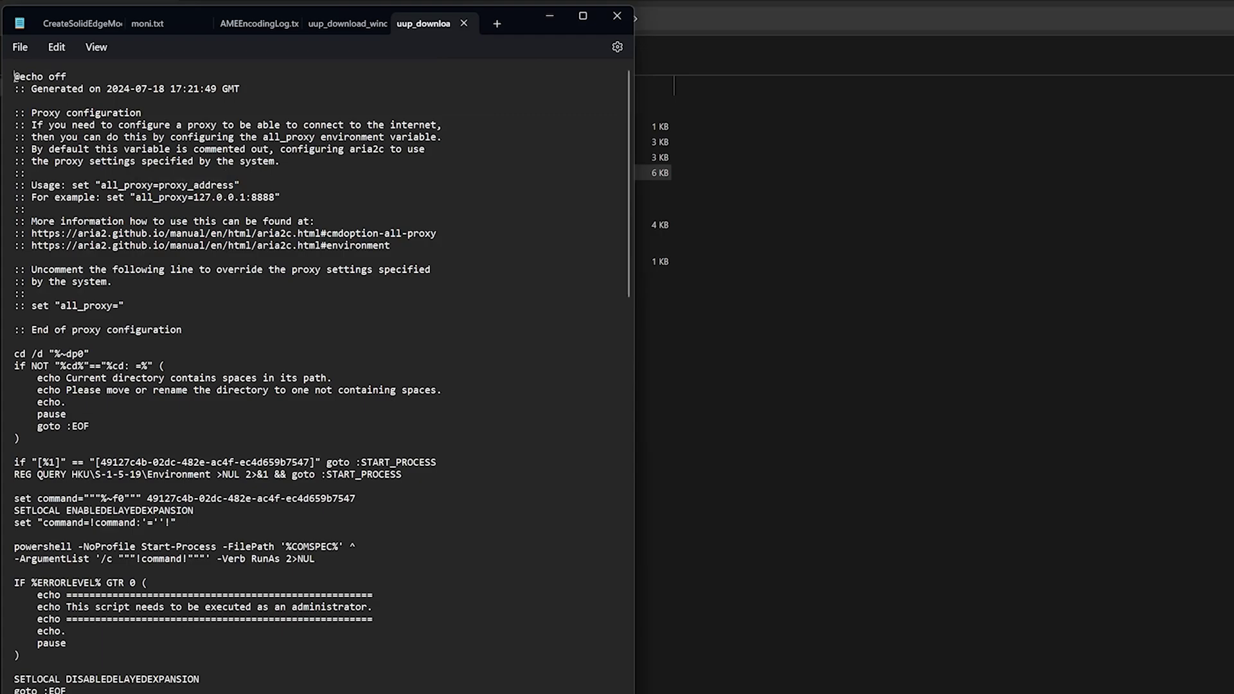
pyautogui.scroll(-11, 318, 375)
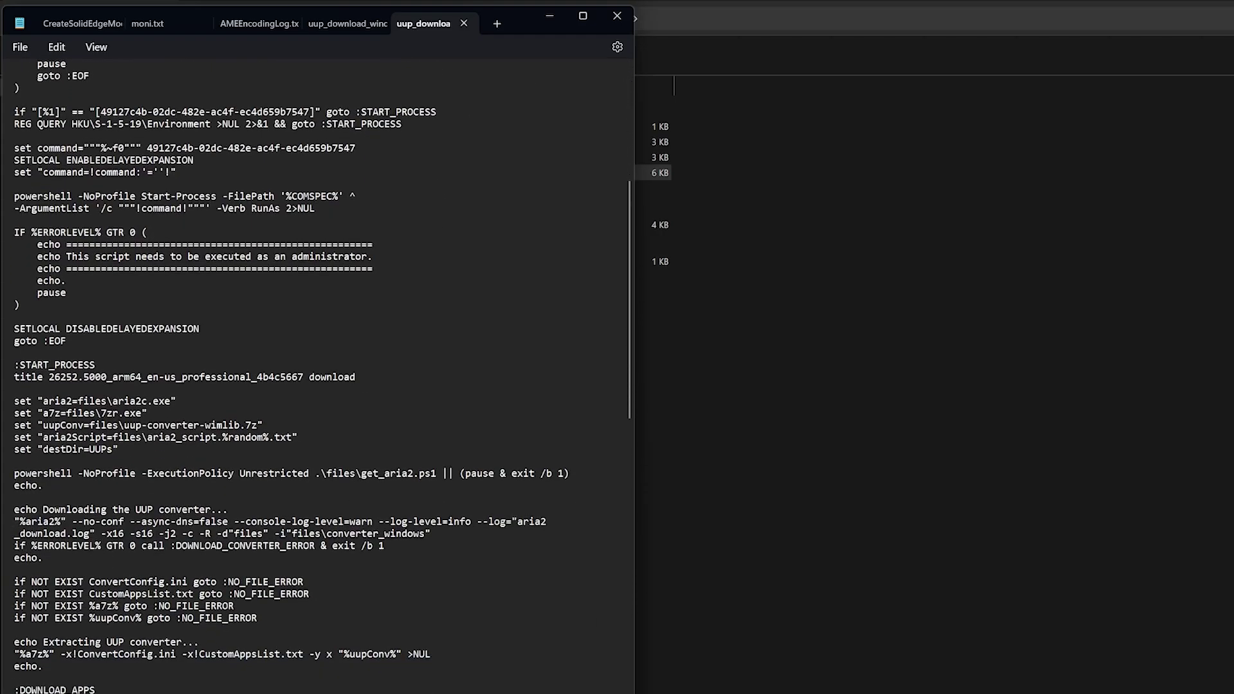
# Close Notepad, run uup_download_windows.cmd until the ARM64 ISO is built, then exit with 0
pyautogui.click(613, 17)
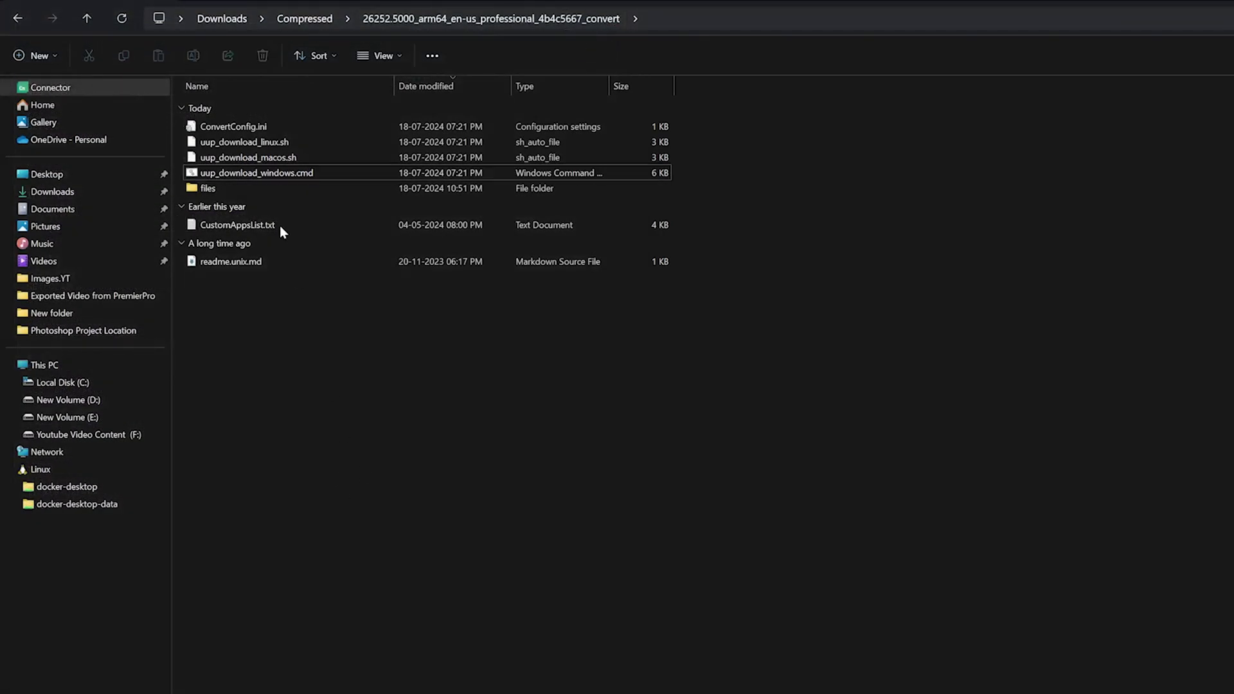
pyautogui.doubleClick(248, 173)
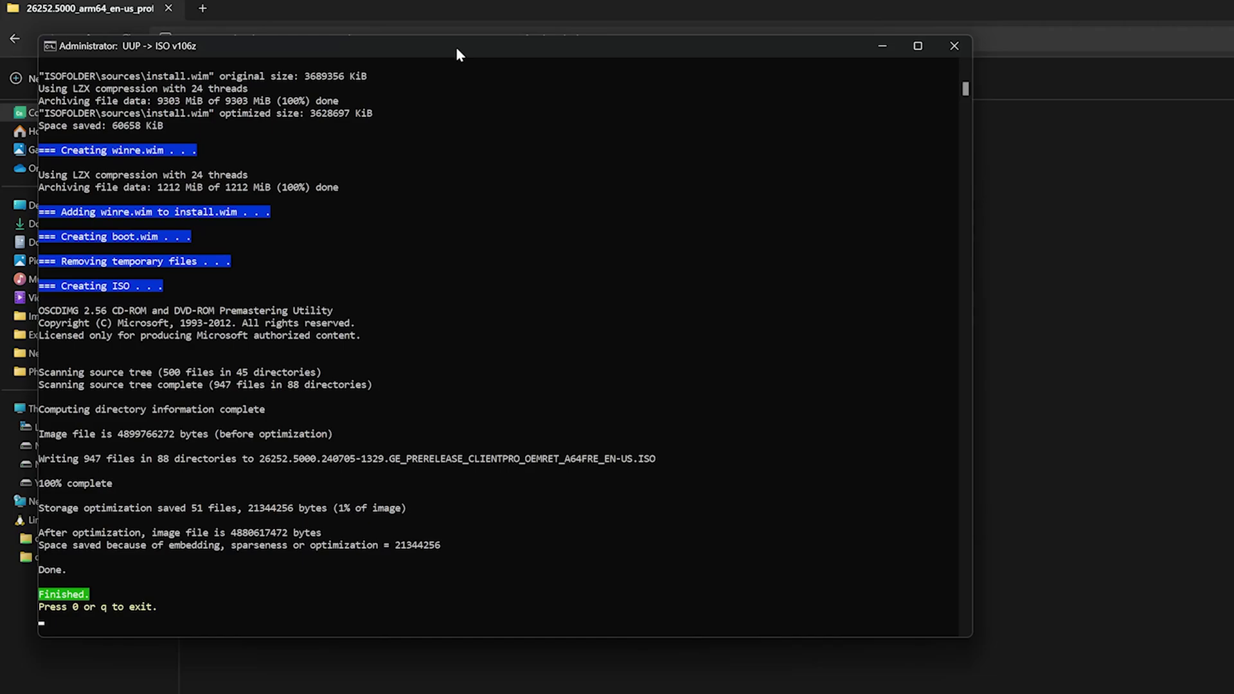
pyautogui.press('0')
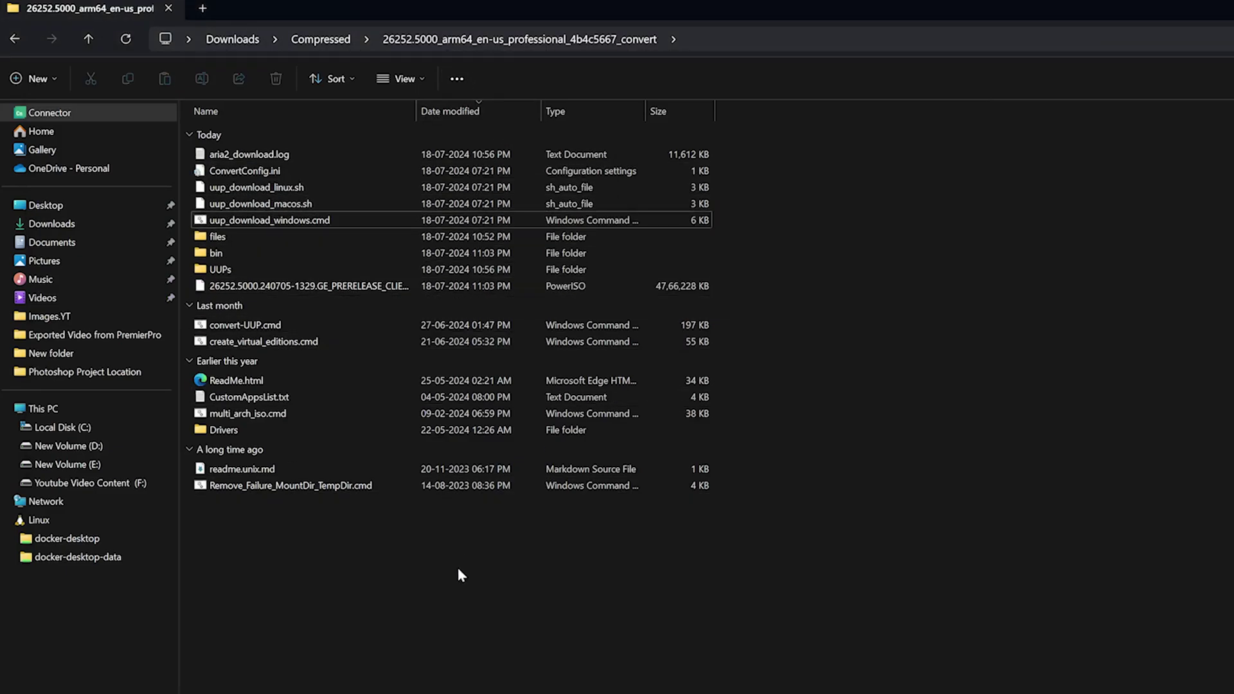
# Widen the Name column to reveal the full 26252.5000 ISO file name
pyautogui.moveTo(416, 110); pyautogui.dragTo(643, 150)
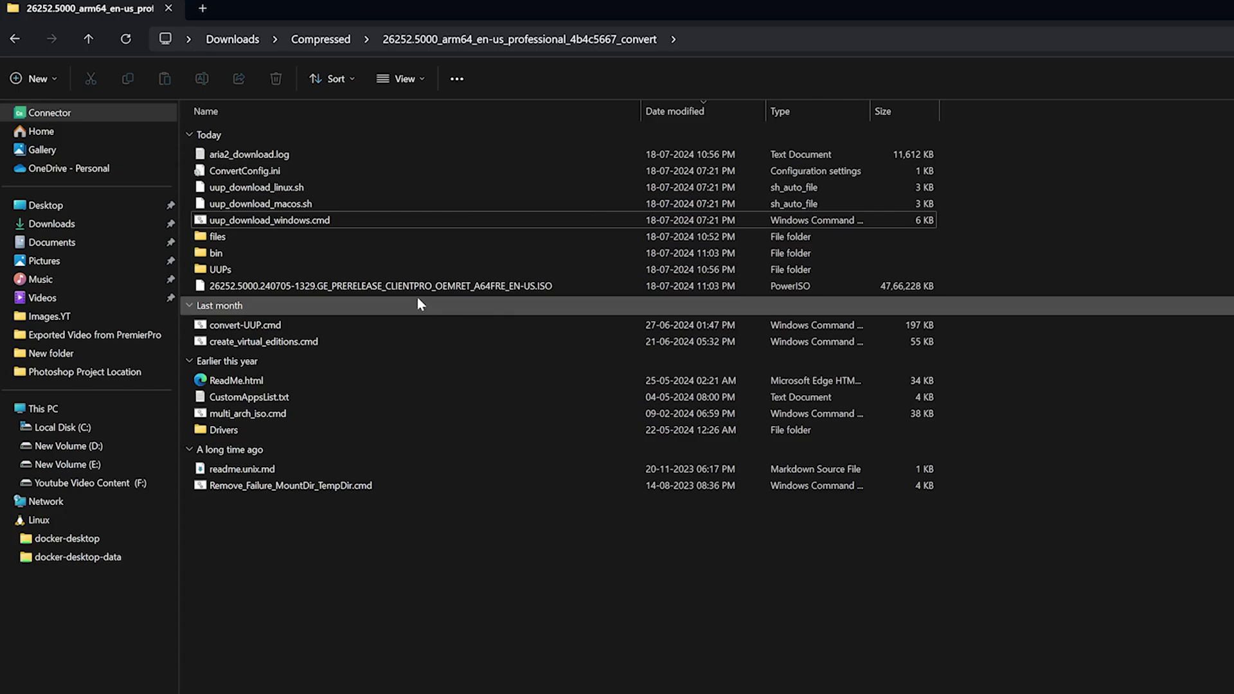